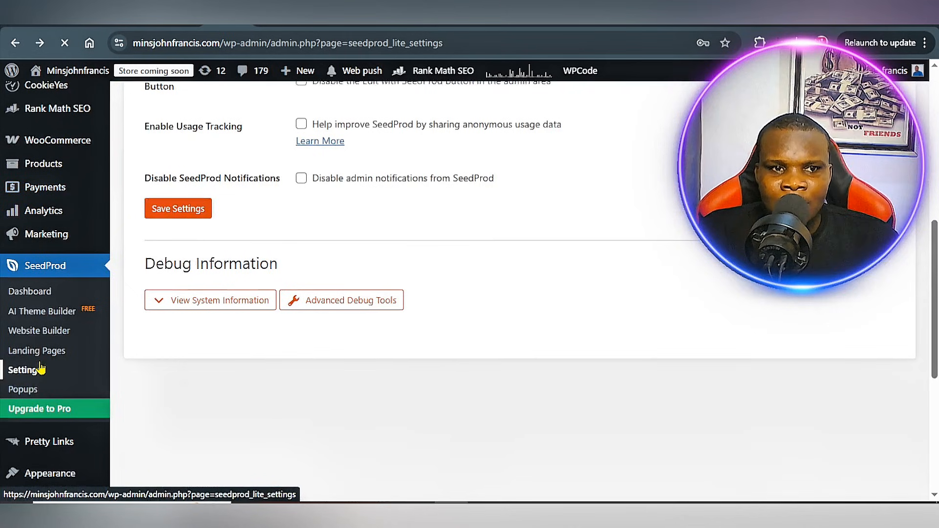
Open SeedProd's landing pages and start a new landing page.
{"action": "left_click", "coordinate": [34, 356]}
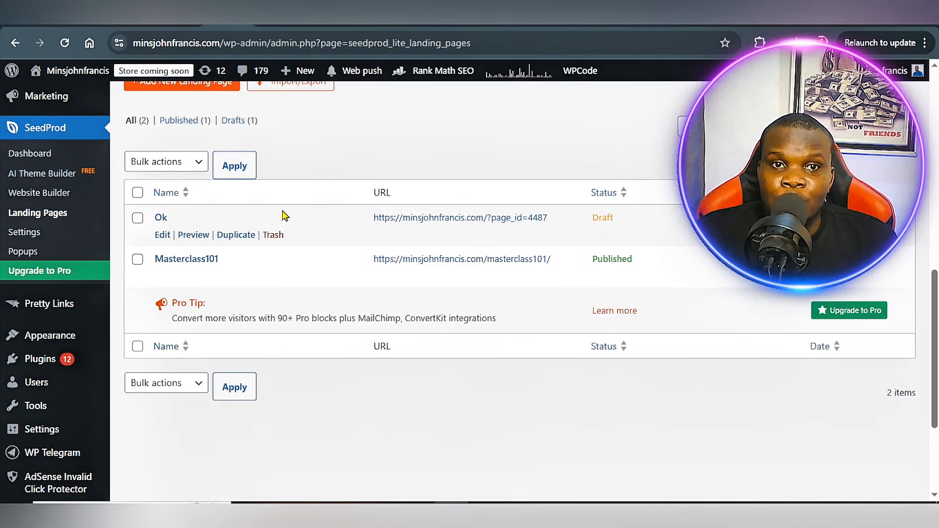
{"action": "scroll", "coordinate": [285, 215], "scroll_direction": "up", "scroll_amount": 2}
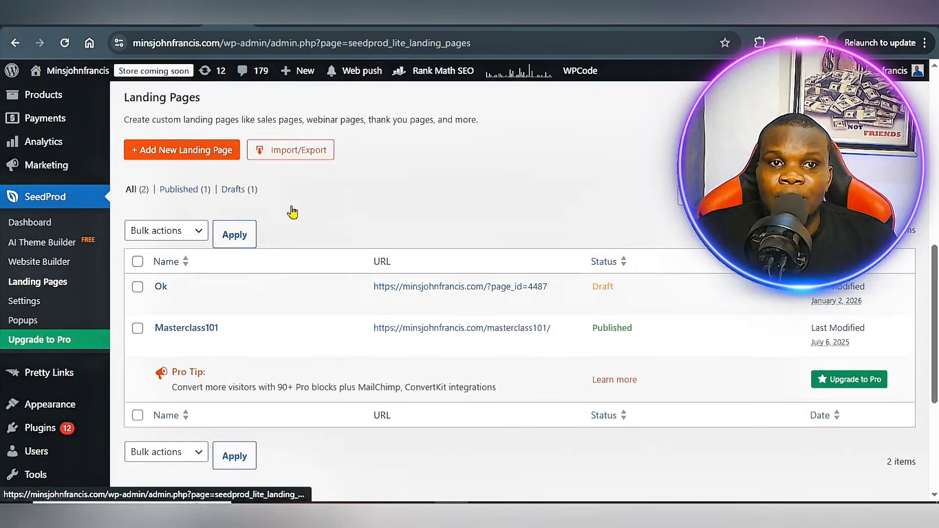
{"action": "left_click", "coordinate": [175, 155]}
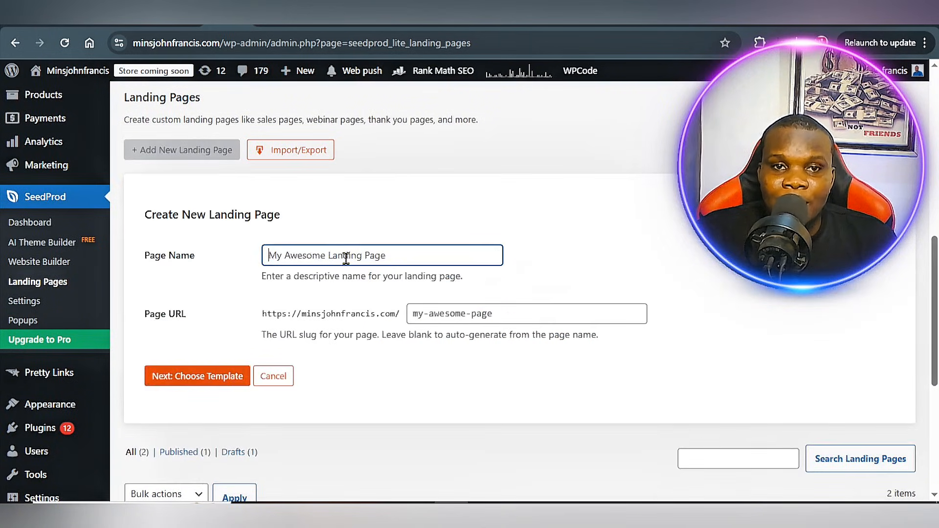
Name the landing page "digital skill" and continue to the template selection.
{"action": "type", "text": "digi"}
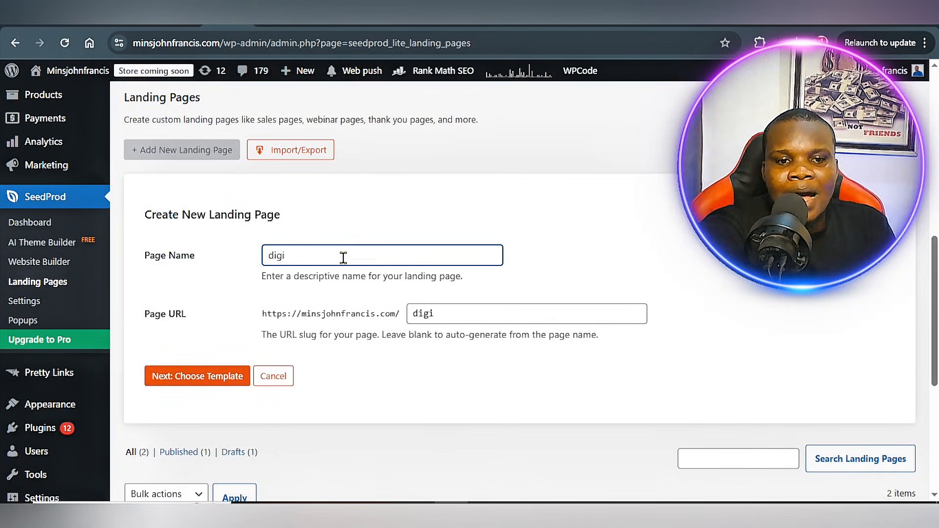
{"action": "type", "text": "tal"}
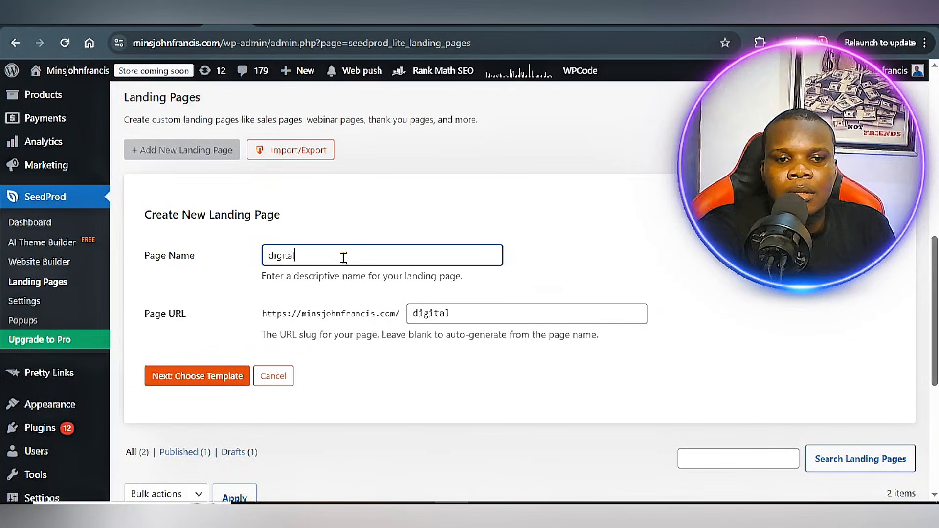
{"action": "type", "text": " skill"}
{"action": "key", "text": "Left"}
{"action": "key", "text": "Left"}
{"action": "key", "text": "Left"}
{"action": "key", "text": "Left"}
{"action": "key", "text": "Left"}
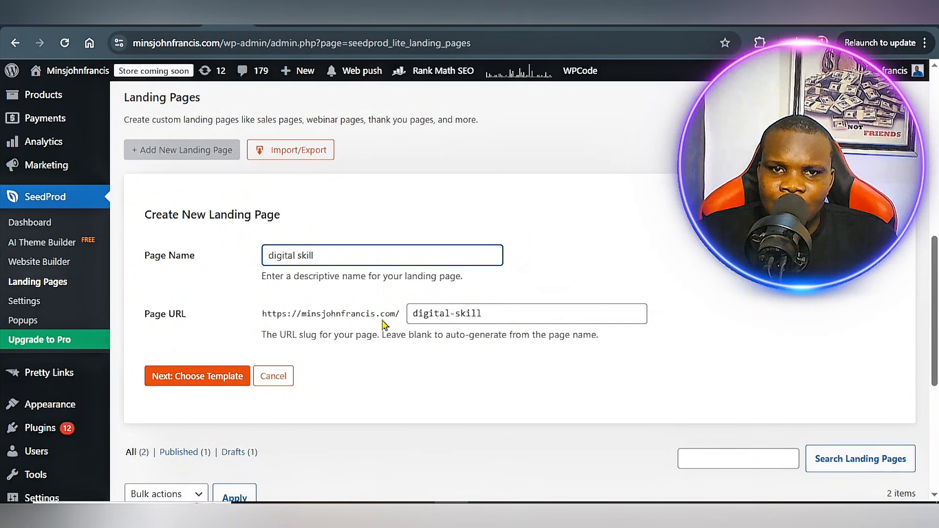
{"action": "left_click", "coordinate": [211, 383]}
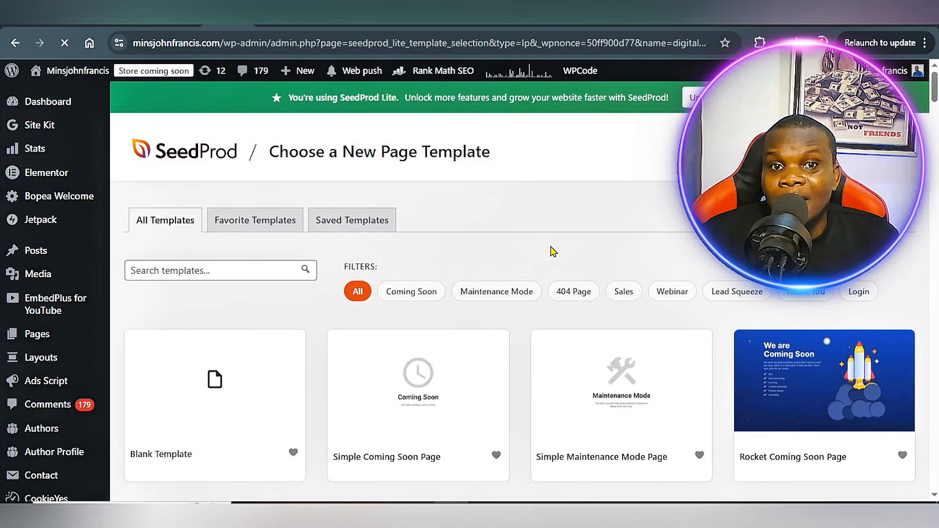
Preview the Fitness Sales Page template through to its end, and close the preview.
{"action": "scroll", "coordinate": [694, 269], "scroll_direction": "down", "scroll_amount": 4}
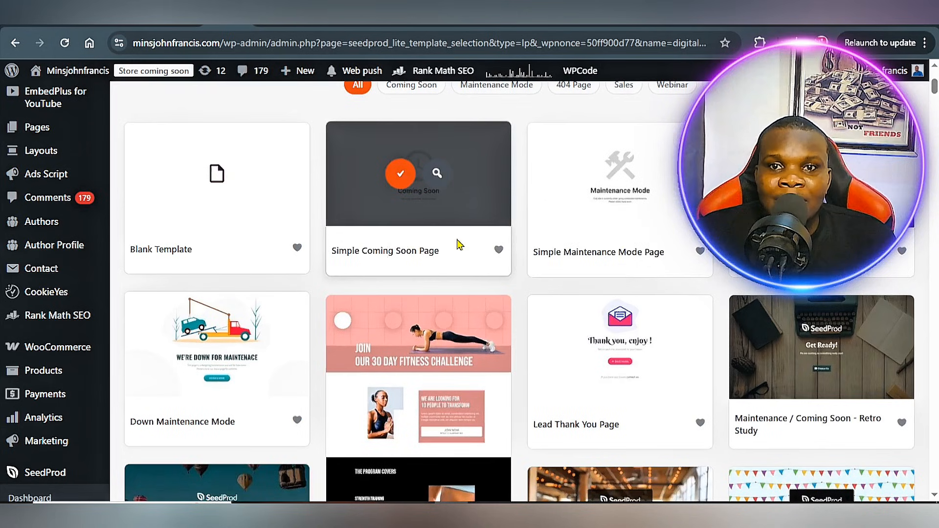
{"action": "scroll", "coordinate": [422, 274], "scroll_direction": "down", "scroll_amount": 5}
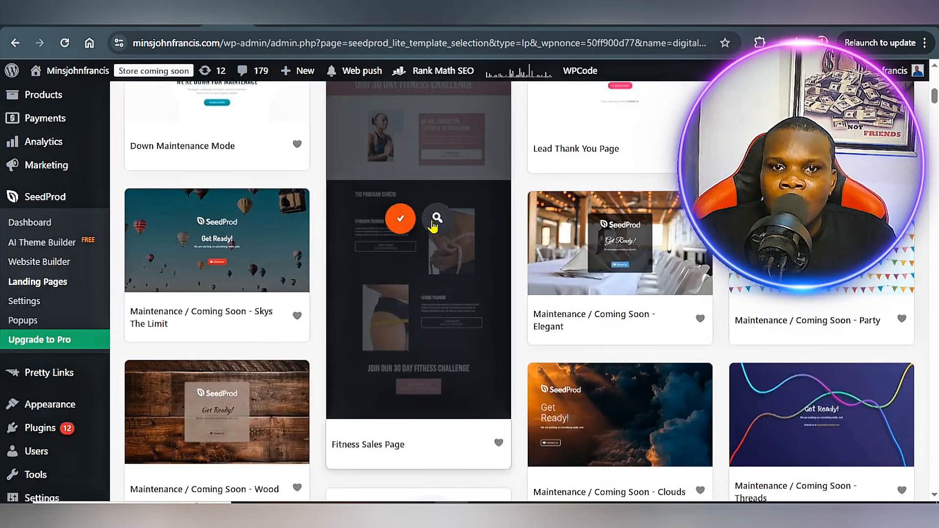
{"action": "left_click", "coordinate": [434, 223]}
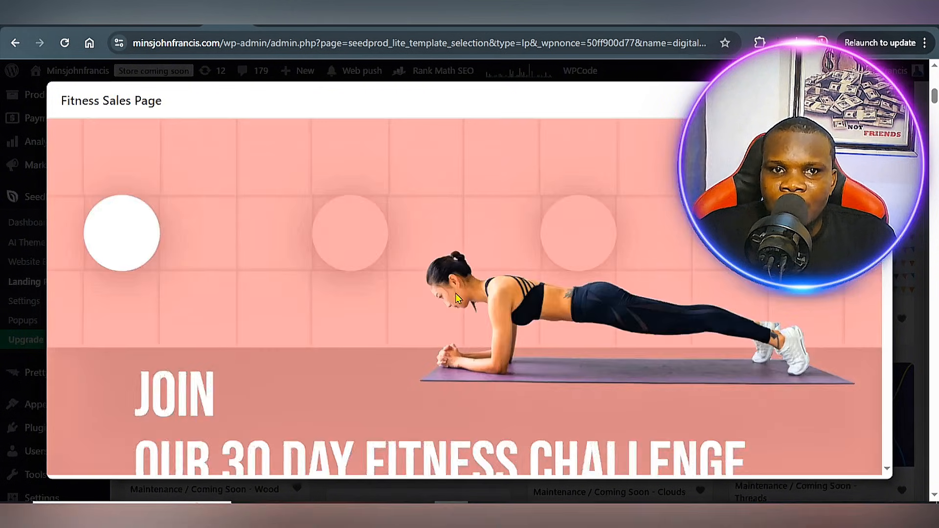
{"action": "scroll", "coordinate": [457, 295], "scroll_direction": "down", "scroll_amount": 12}
{"action": "scroll", "coordinate": [460, 296], "scroll_direction": "down", "scroll_amount": 10}
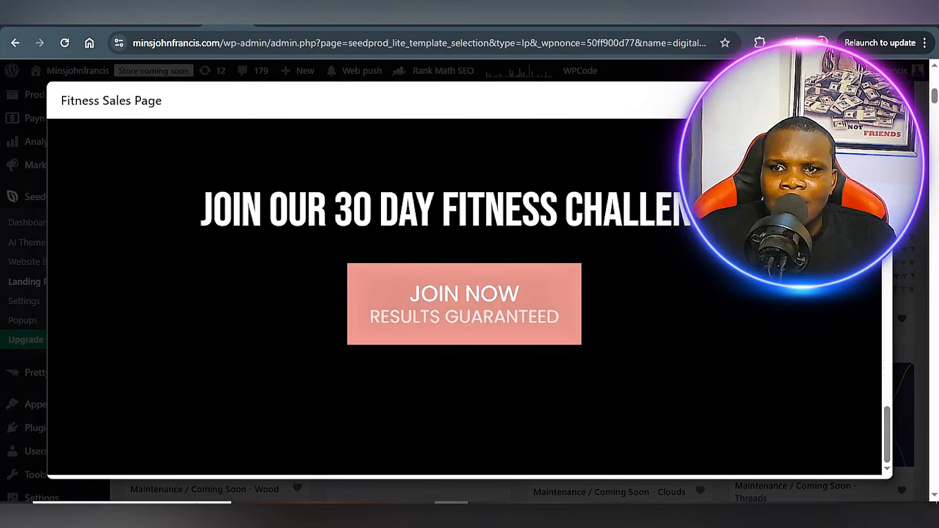
{"action": "key", "text": "Escape"}
Preview the Dinner Sales Page template and look through its sections.
{"action": "scroll", "coordinate": [602, 357], "scroll_direction": "down", "scroll_amount": 5}
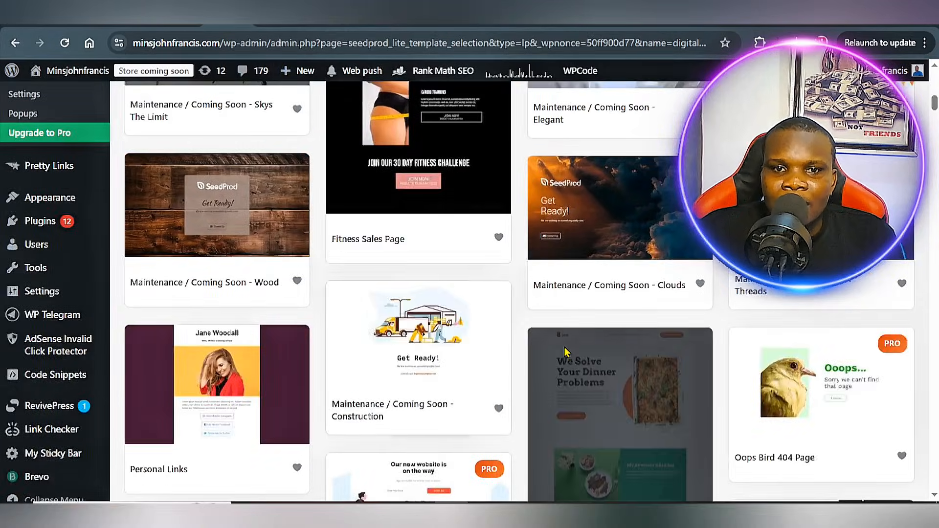
{"action": "left_click", "coordinate": [638, 449]}
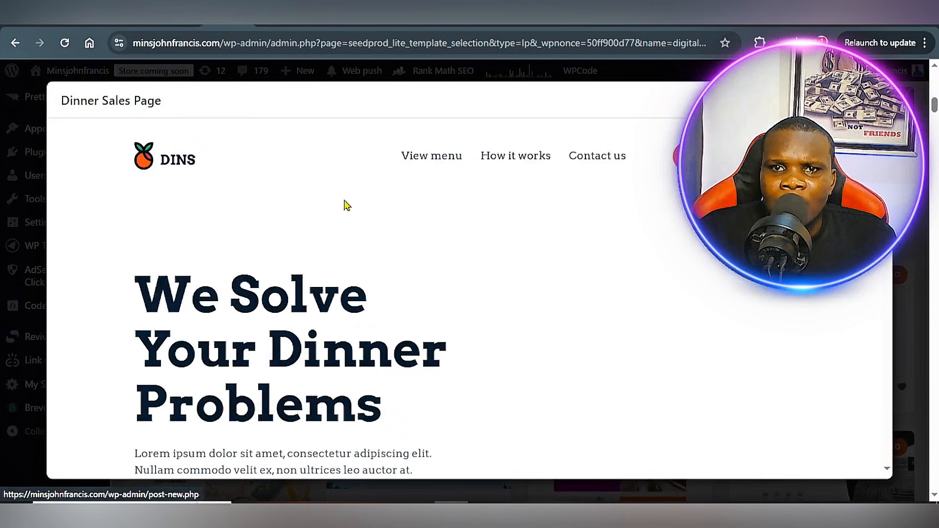
{"action": "scroll", "coordinate": [559, 221], "scroll_direction": "down", "scroll_amount": 15}
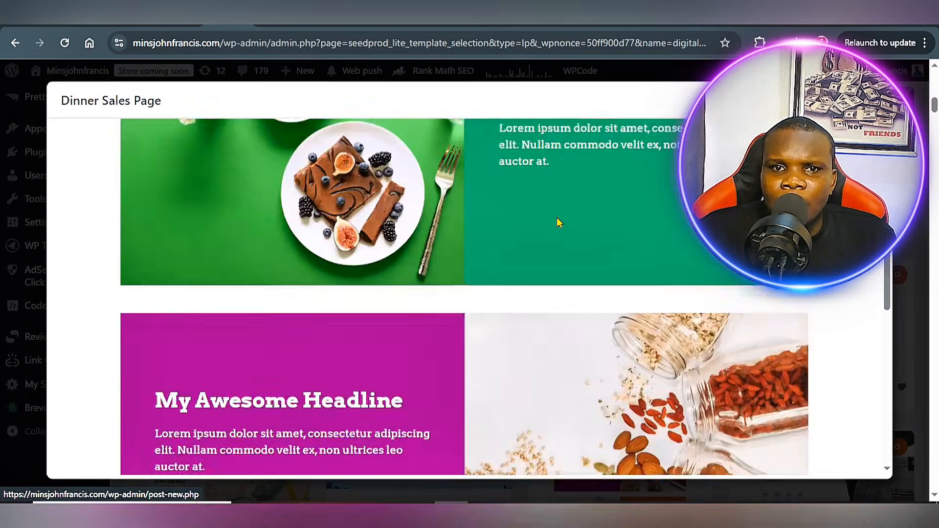
{"action": "scroll", "coordinate": [559, 221], "scroll_direction": "down", "scroll_amount": 5}
{"action": "scroll", "coordinate": [557, 220], "scroll_direction": "up", "scroll_amount": 12}
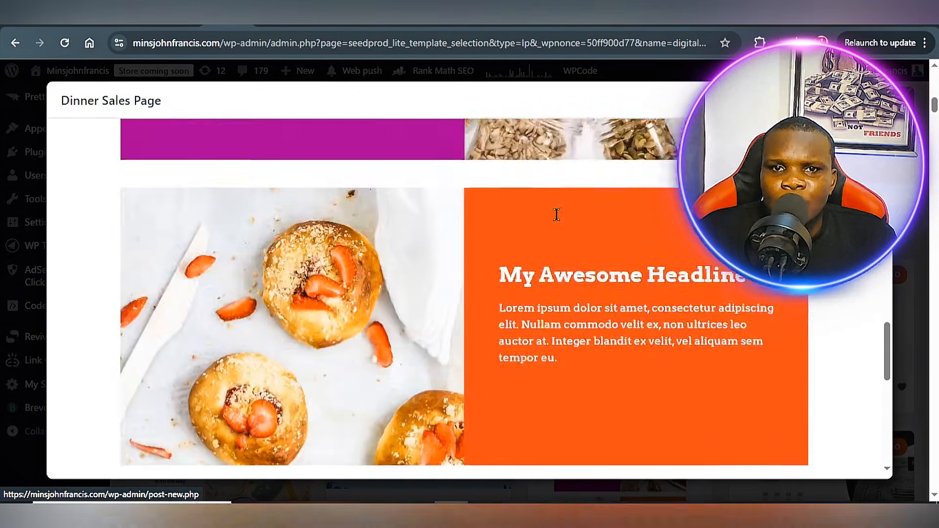
Return to the template list and choose the Fitness Sales Page template for the new page.
{"action": "scroll", "coordinate": [559, 206], "scroll_direction": "up", "scroll_amount": 6}
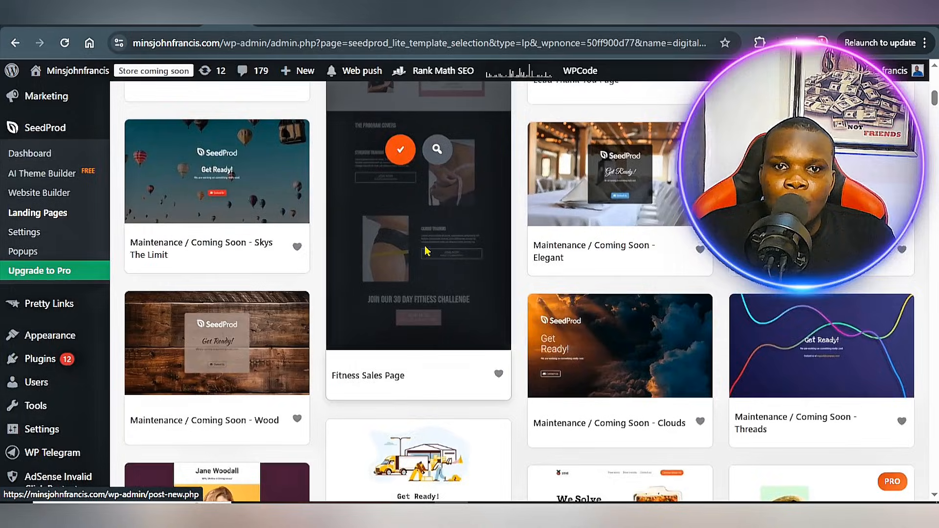
{"action": "left_click", "coordinate": [400, 151]}
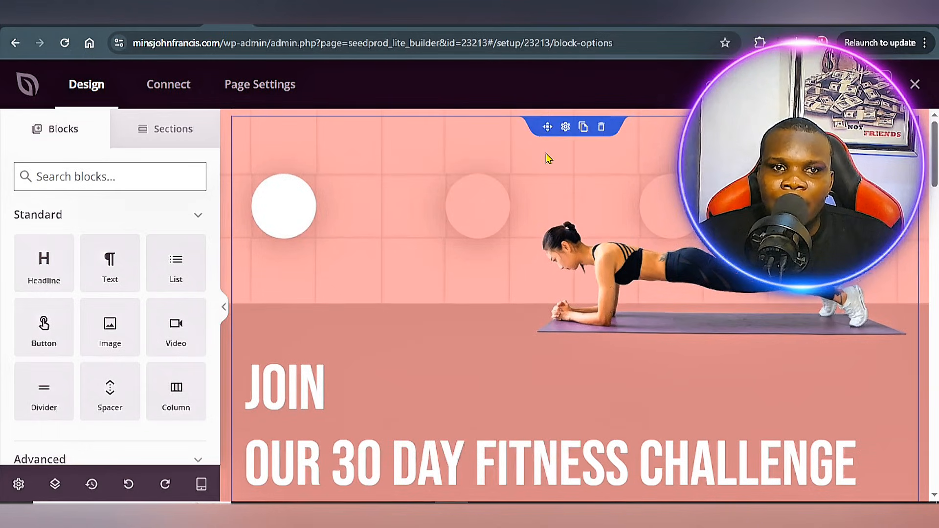
Set the solid background color of the page's first section, with the fitness challenge headline, to dark red.
{"action": "left_click", "coordinate": [546, 154]}
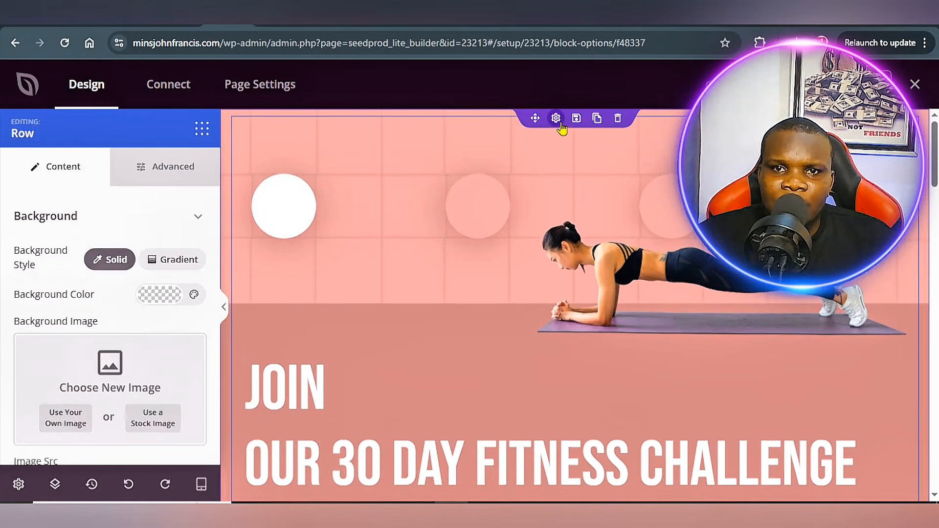
{"action": "left_click", "coordinate": [551, 126]}
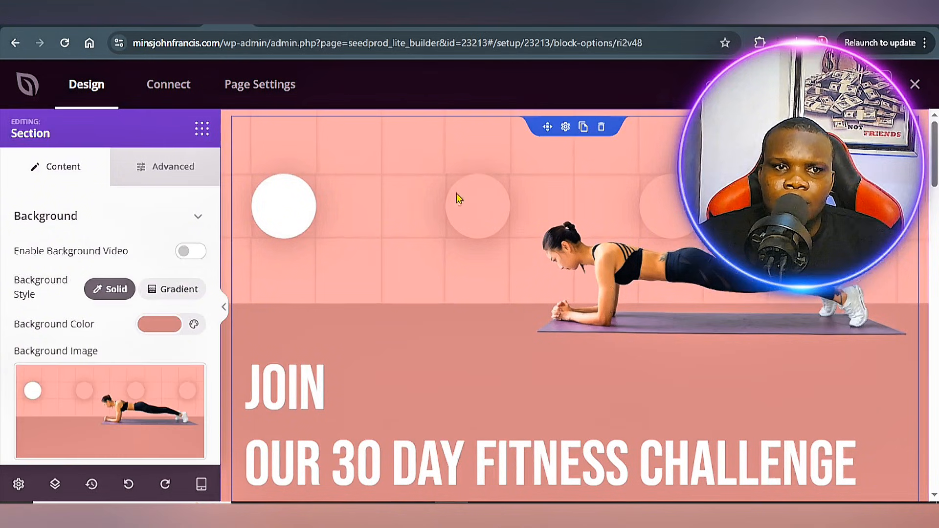
{"action": "left_click", "coordinate": [166, 326]}
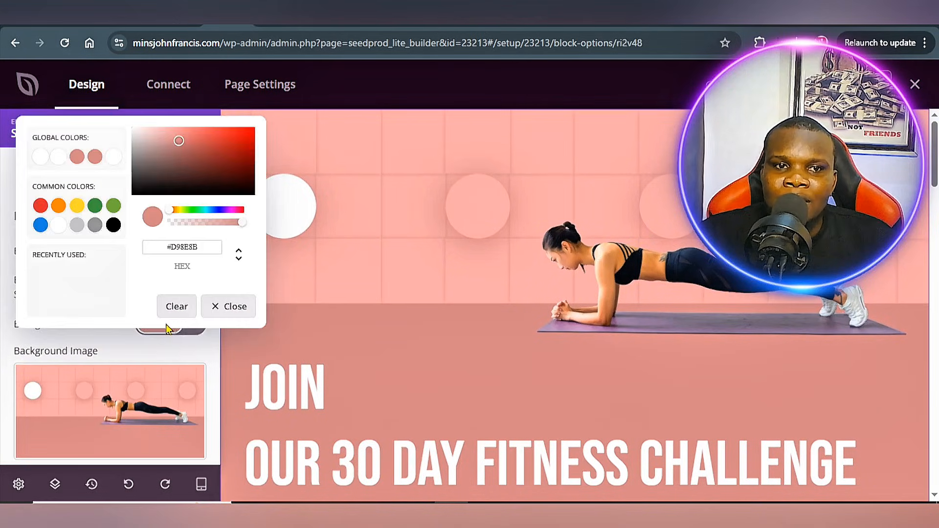
{"action": "left_click", "coordinate": [37, 208]}
{"action": "left_click", "coordinate": [248, 151]}
{"action": "left_click", "coordinate": [226, 306]}
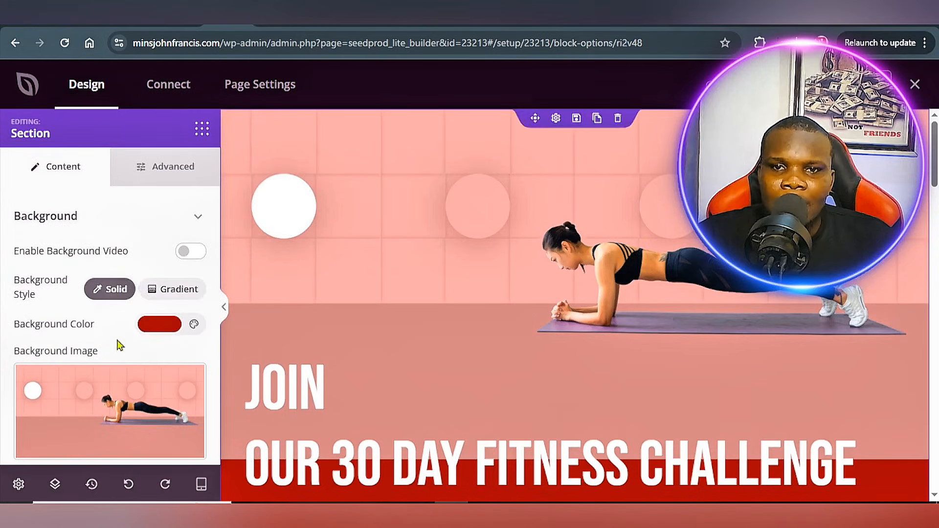
Remove the first section's background image and open the file upload for using an own image instead.
{"action": "scroll", "coordinate": [310, 357], "scroll_direction": "down", "scroll_amount": 3}
{"action": "scroll", "coordinate": [175, 346], "scroll_direction": "down", "scroll_amount": 3}
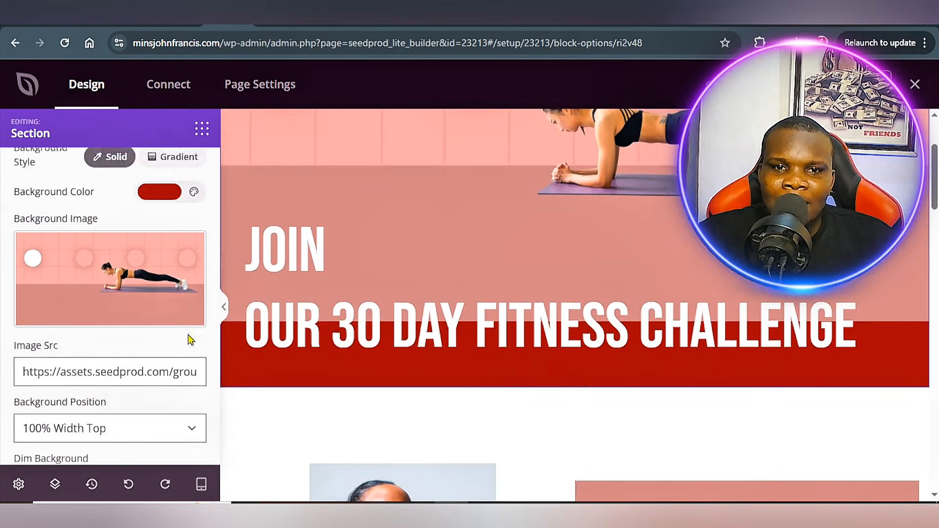
{"action": "mouse_move", "coordinate": [169, 279]}
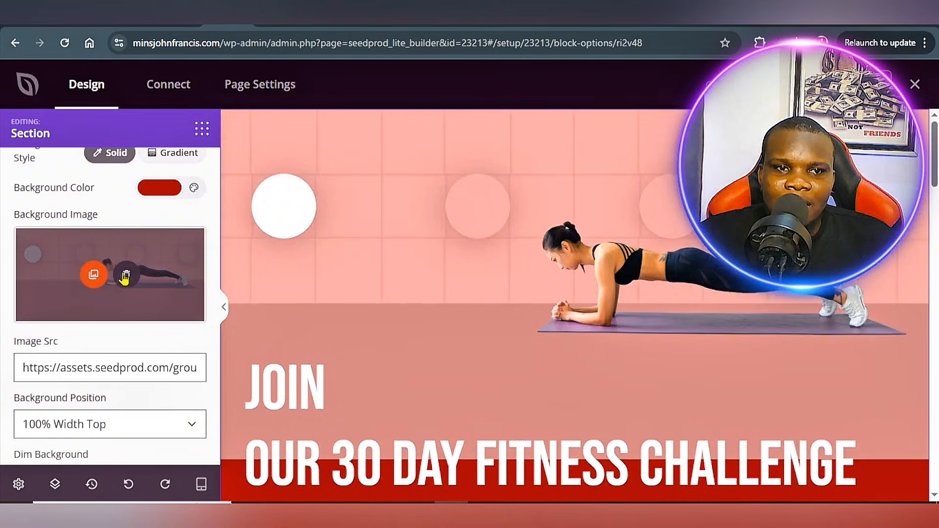
{"action": "left_click", "coordinate": [125, 277]}
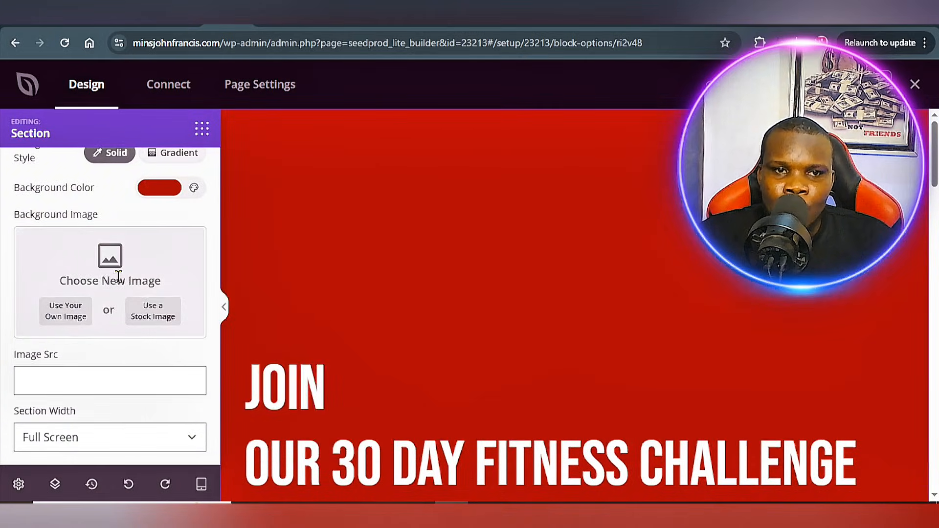
{"action": "left_click", "coordinate": [77, 313]}
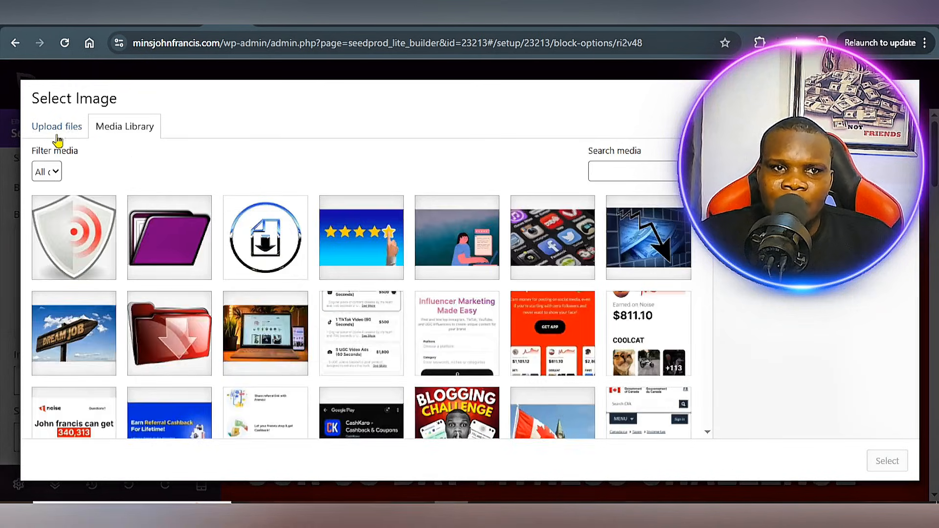
{"action": "left_click", "coordinate": [57, 129]}
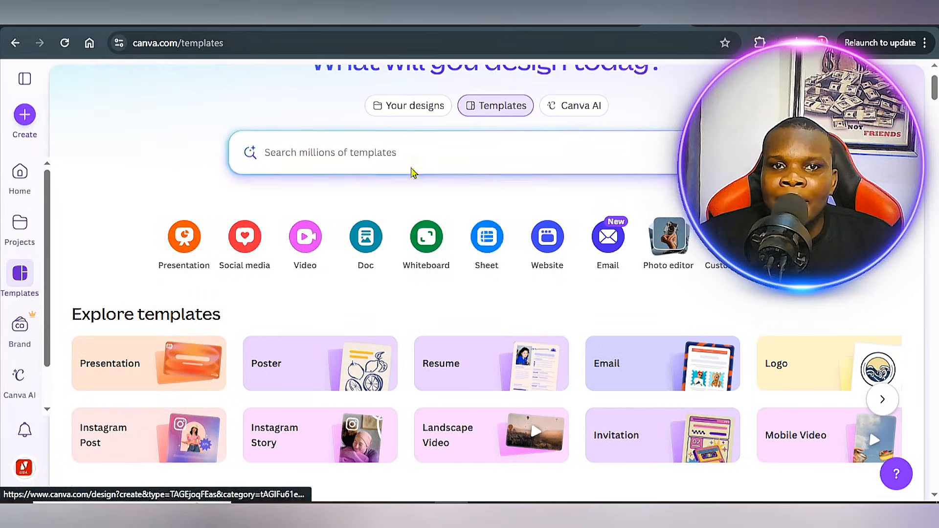
Switch to Canva, search the templates for "digital skills" and look through the designs for a suitable background image.
{"action": "left_click", "coordinate": [411, 161]}
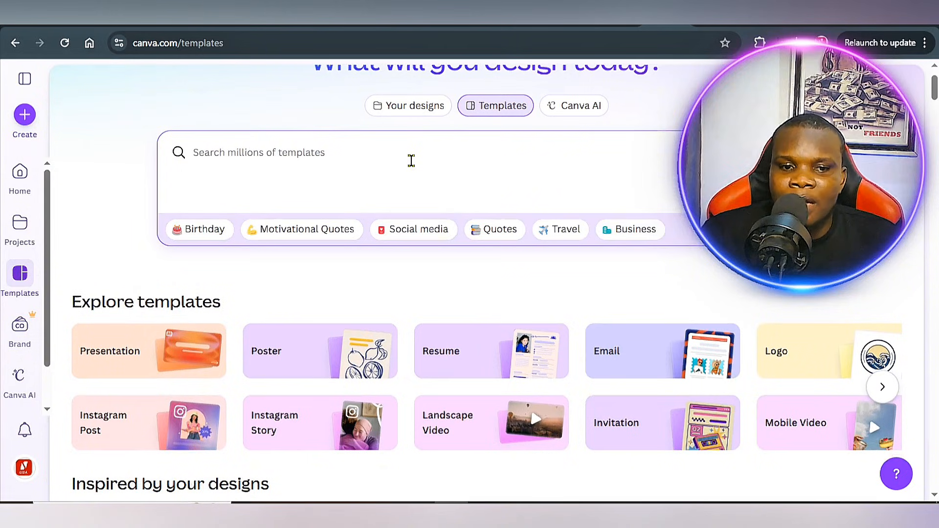
{"action": "type", "text": "dig"}
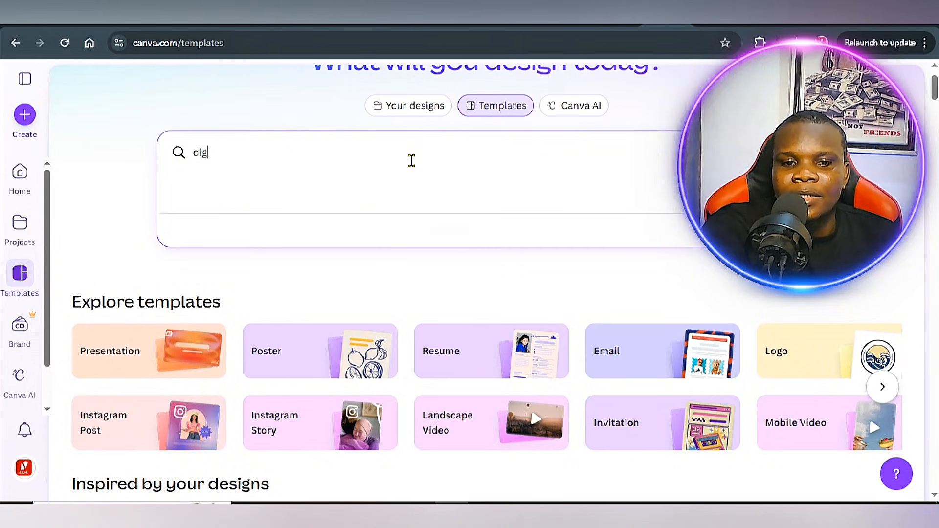
{"action": "type", "text": "ita"}
{"action": "type", "text": "l skills"}
{"action": "key", "text": "Return"}
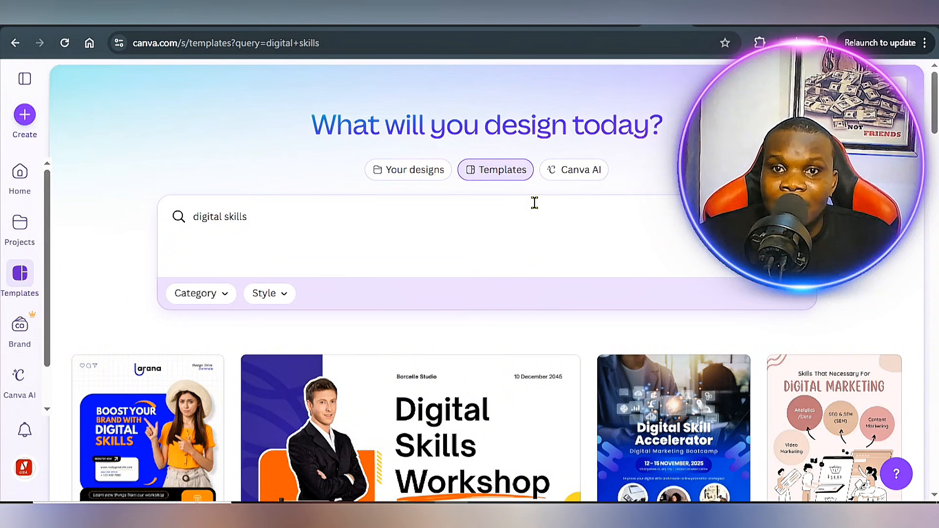
{"action": "scroll", "coordinate": [544, 320], "scroll_direction": "down", "scroll_amount": 4}
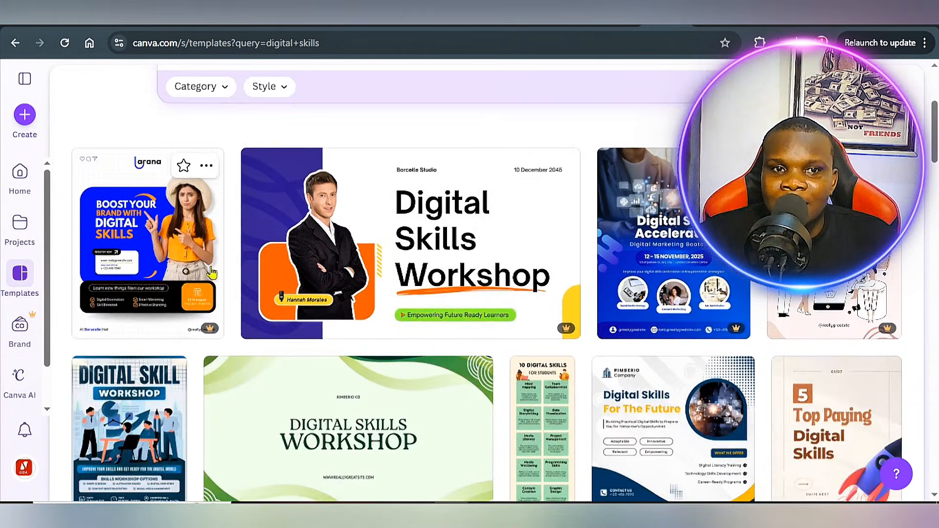
{"action": "scroll", "coordinate": [348, 373], "scroll_direction": "down", "scroll_amount": 4}
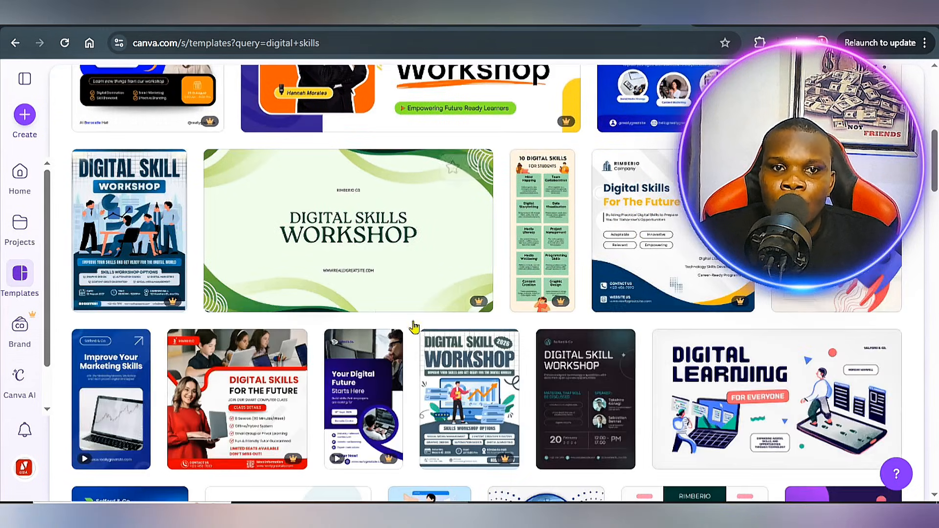
{"action": "scroll", "coordinate": [671, 406], "scroll_direction": "down", "scroll_amount": 1}
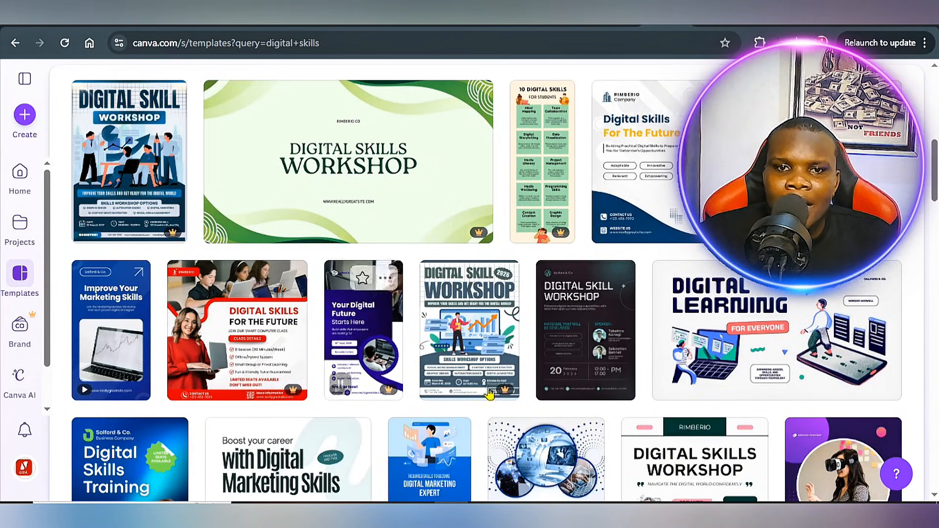
{"action": "scroll", "coordinate": [489, 283], "scroll_direction": "down", "scroll_amount": 5}
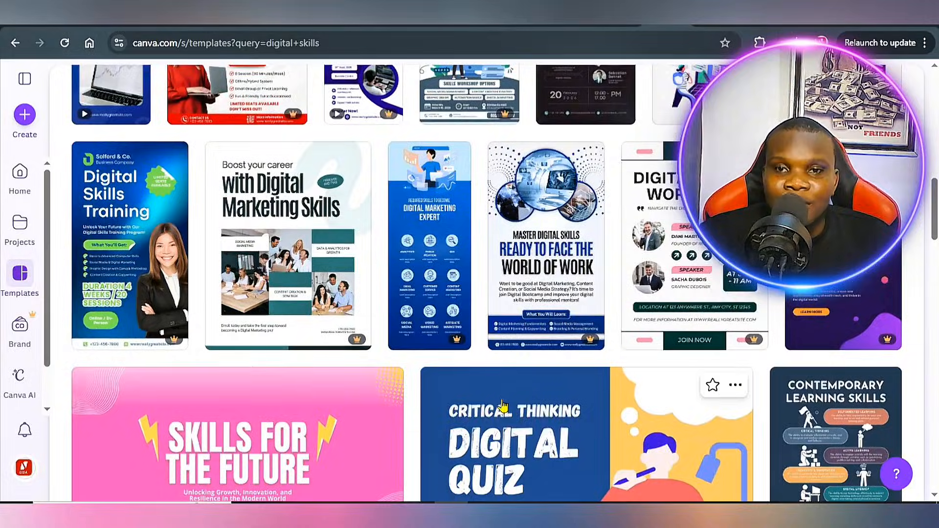
{"action": "scroll", "coordinate": [506, 406], "scroll_direction": "down", "scroll_amount": 5}
Return to the SeedProd editor and upload the Red-And-White-Modern-Training-Workshop-Instagram-Post image from Documents as the first section's background image.
{"action": "left_click", "coordinate": [259, 25]}
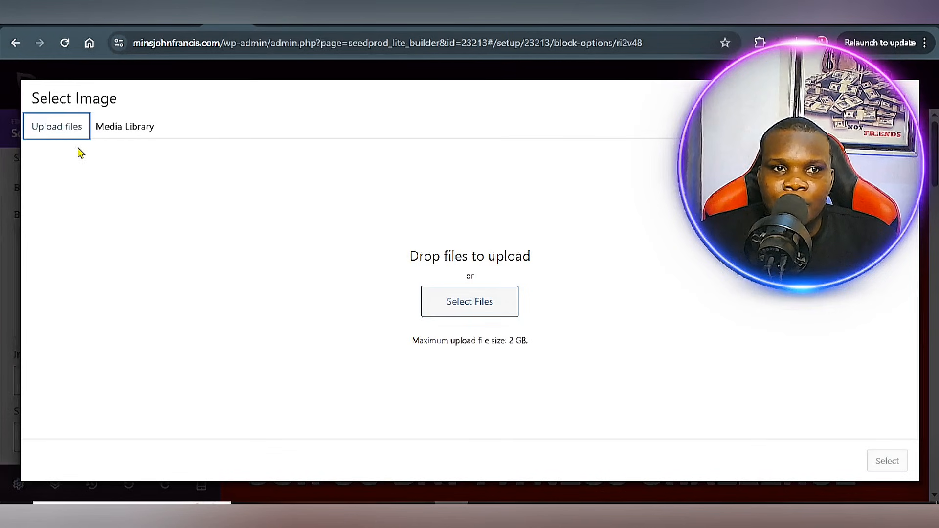
{"action": "left_click", "coordinate": [484, 311]}
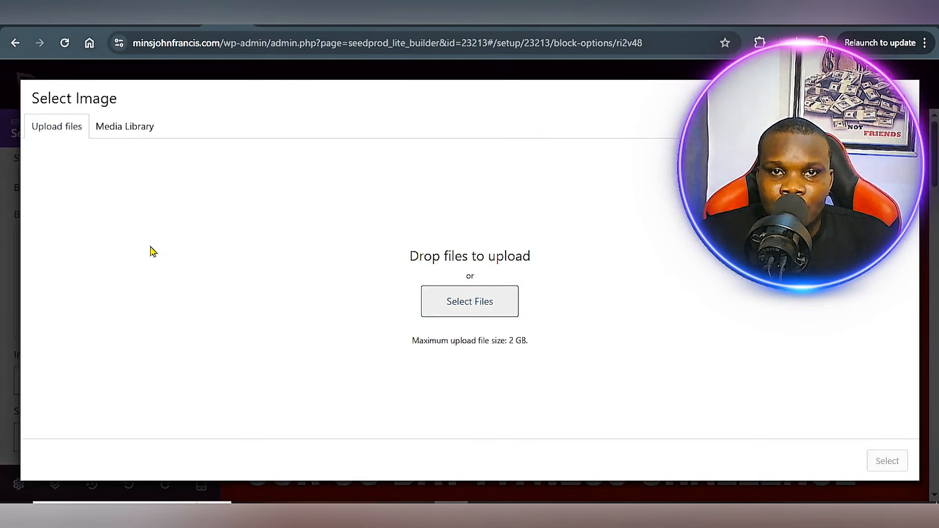
{"action": "left_click", "coordinate": [63, 140]}
{"action": "left_click", "coordinate": [324, 137]}
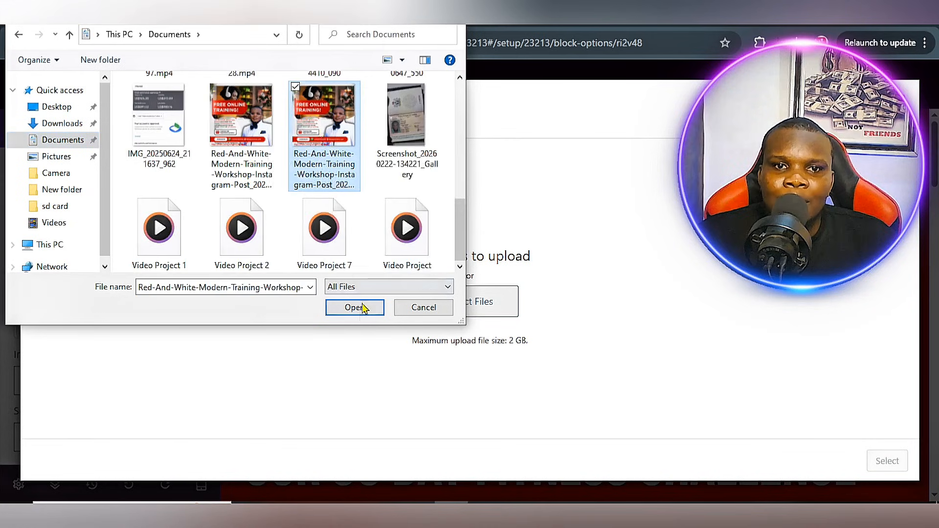
{"action": "left_click", "coordinate": [363, 308]}
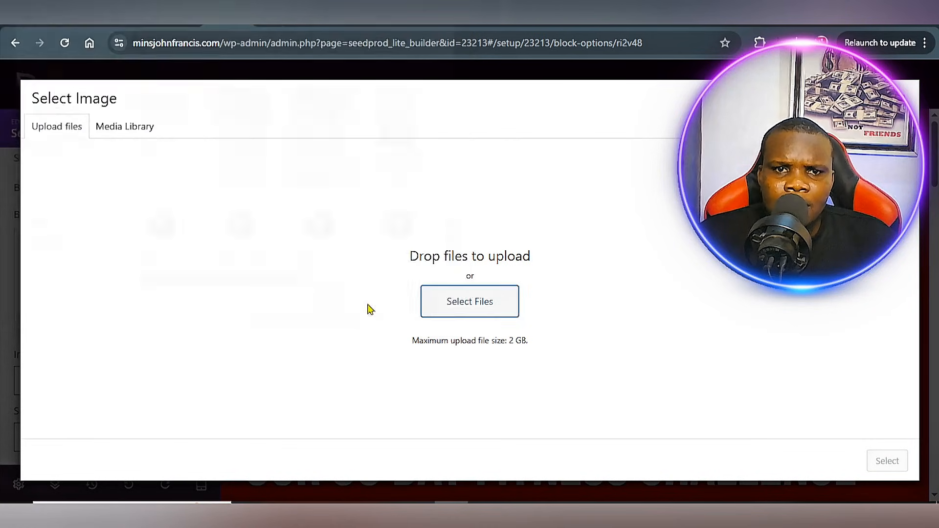
{"action": "left_click", "coordinate": [887, 460]}
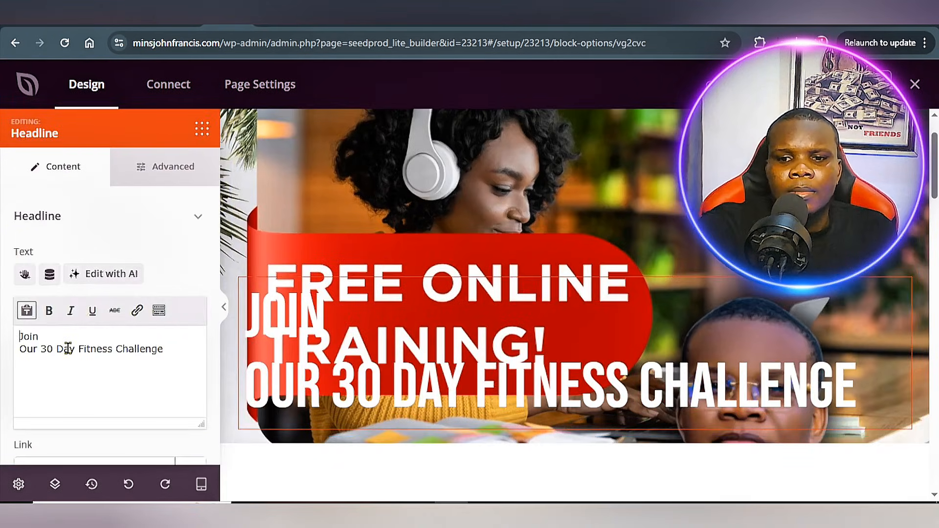
Insert blank lines above the first section's headline text to push it down below the flyer background's content.
{"action": "key", "text": "Return"}
{"action": "key", "text": "Return"}
{"action": "key", "text": "Return"}
{"action": "key", "text": "Return"}
{"action": "key", "text": "Return"}
{"action": "key", "text": "Return"}
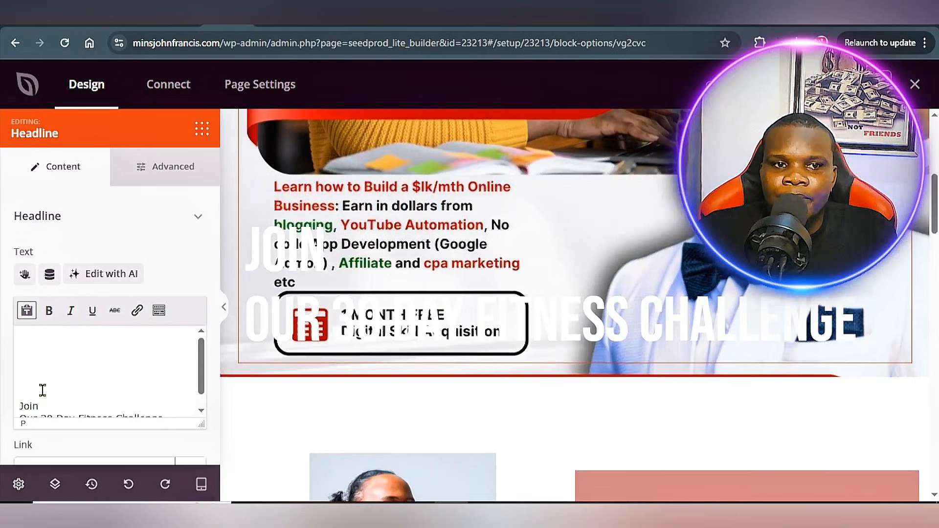
{"action": "key", "text": "Return"}
{"action": "key", "text": "Return"}
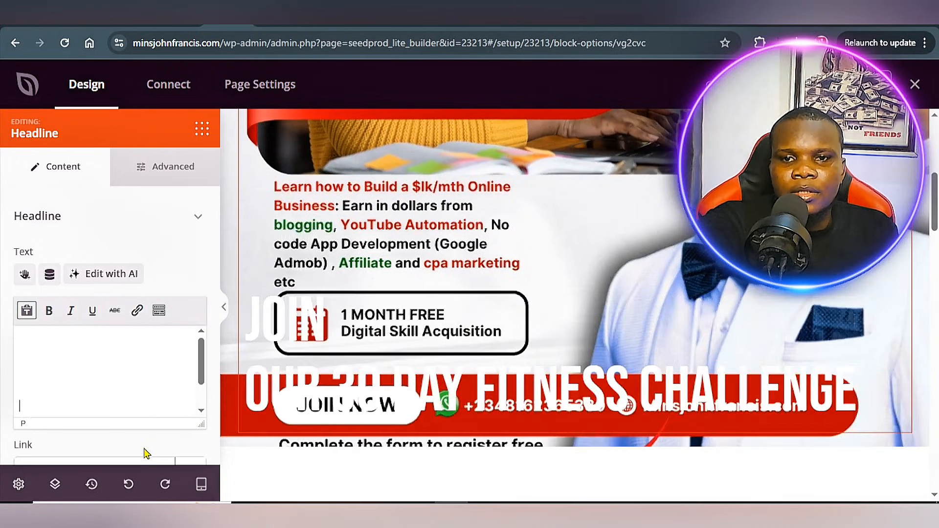
{"action": "key", "text": "Return"}
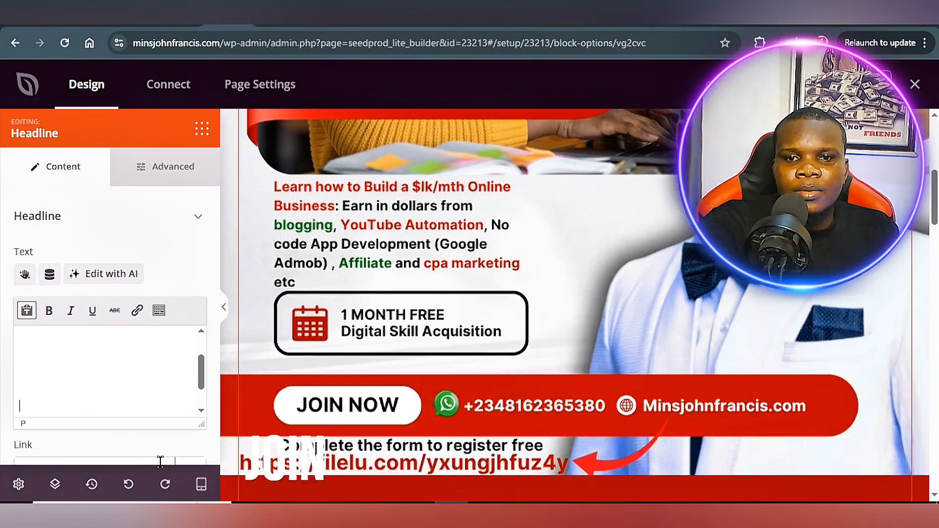
{"action": "scroll", "coordinate": [471, 393], "scroll_direction": "down", "scroll_amount": 4}
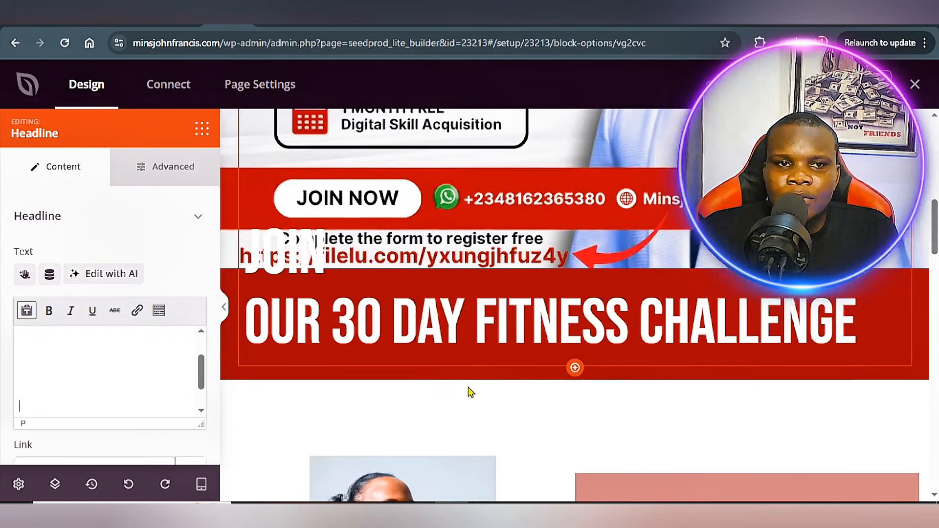
{"action": "scroll", "coordinate": [416, 372], "scroll_direction": "up", "scroll_amount": 2}
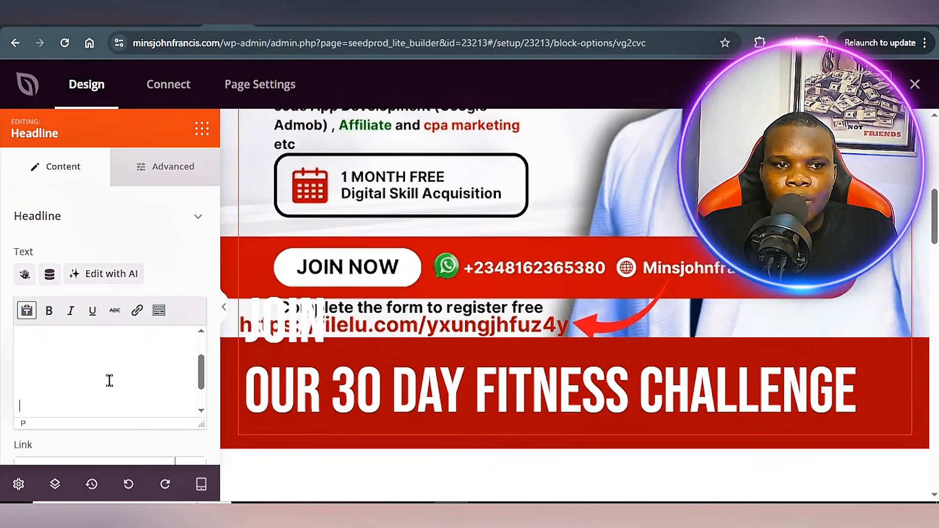
Remove "Join" from the first section's headline and change the remaining text to "Our 30 Digital skill Challenge".
{"action": "scroll", "coordinate": [93, 394], "scroll_direction": "down", "scroll_amount": 1}
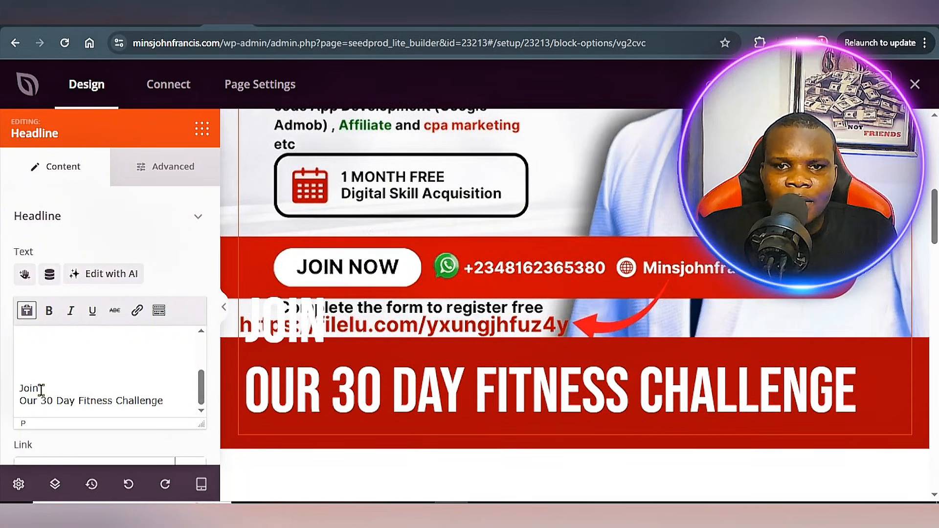
{"action": "left_click_drag", "start_coordinate": [41, 389], "coordinate": [5, 396]}
{"action": "key", "text": "BackSpace"}
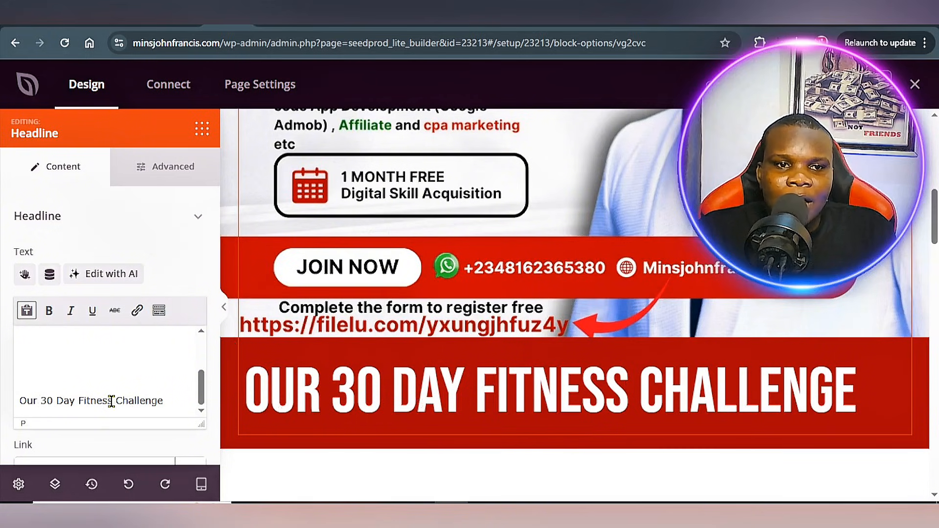
{"action": "left_click_drag", "start_coordinate": [112, 401], "coordinate": [66, 398]}
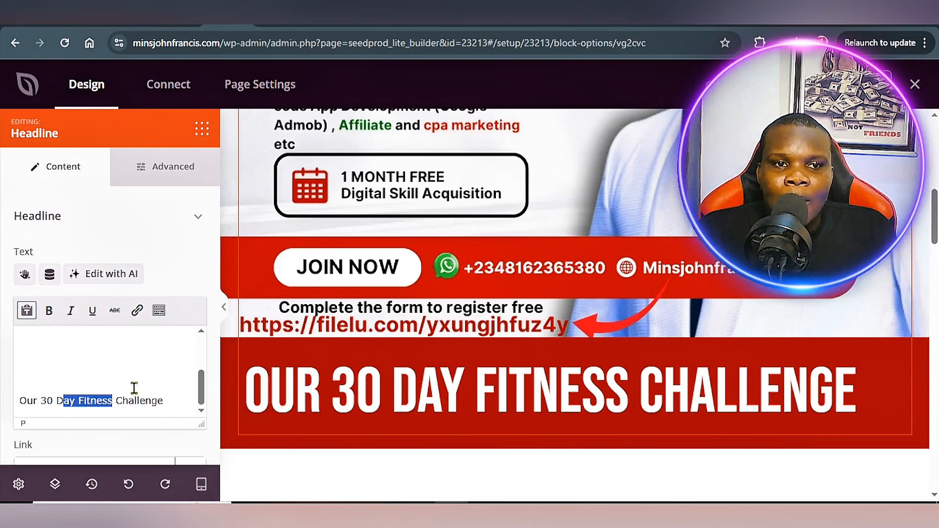
{"action": "type", "text": "igit"}
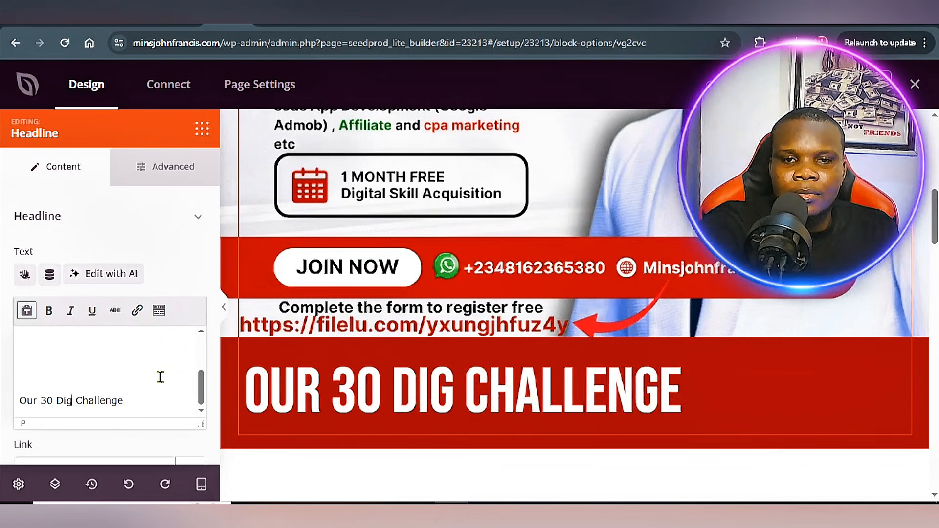
{"action": "type", "text": "al a"}
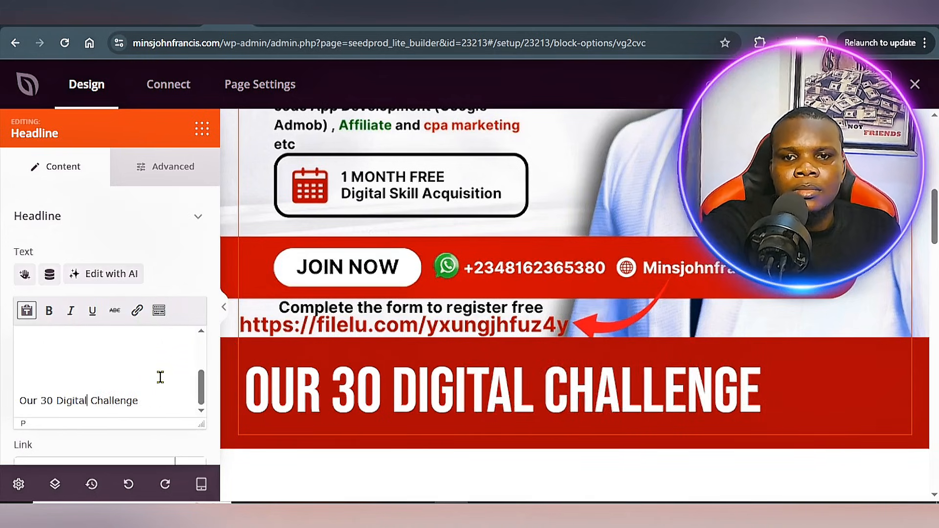
{"action": "key", "text": "BackSpace"}
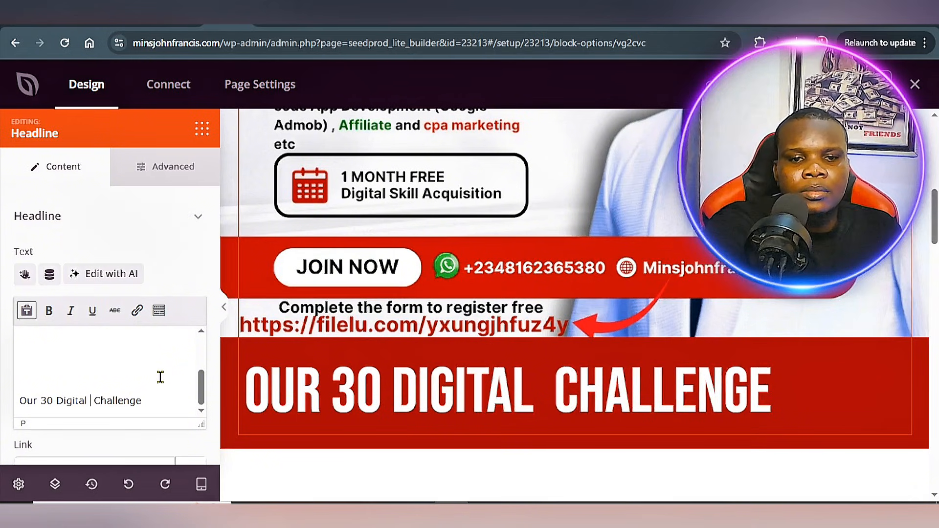
{"action": "type", "text": "skill"}
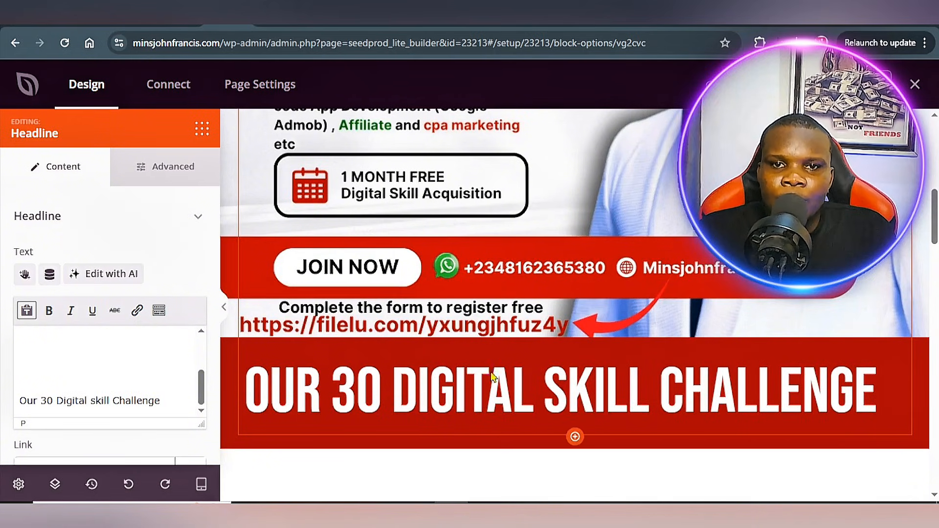
Replace the photo of the woman below the headline section with the "7 Days Profitable Blogging Challenge" flyer from the media library.
{"action": "scroll", "coordinate": [581, 318], "scroll_direction": "up", "scroll_amount": 10}
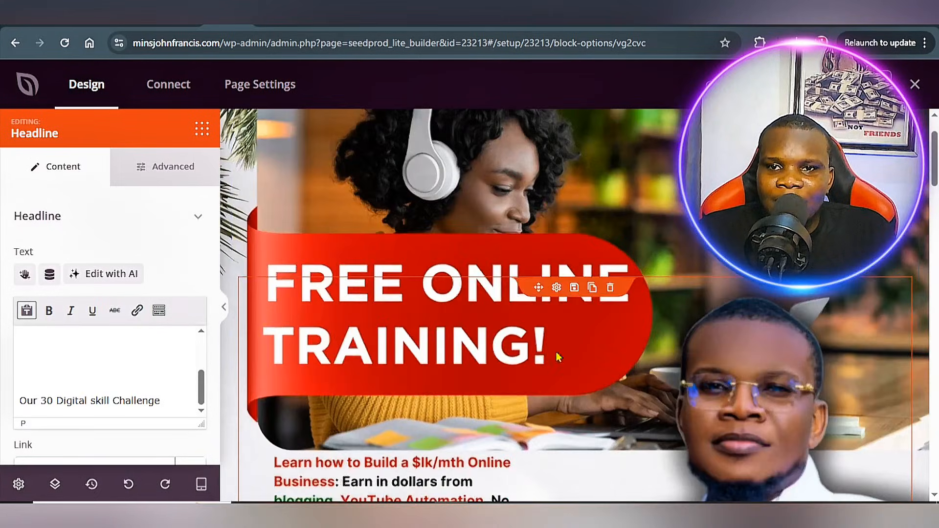
{"action": "scroll", "coordinate": [549, 421], "scroll_direction": "down", "scroll_amount": 8}
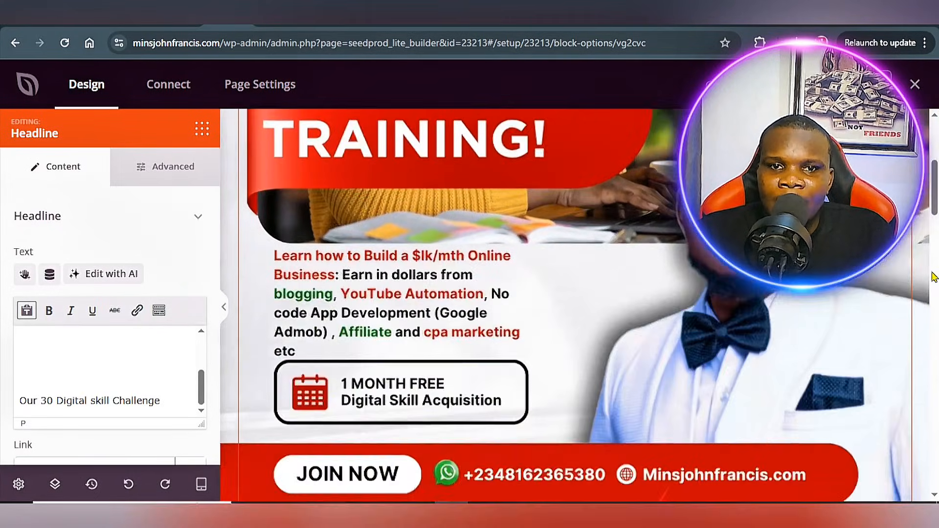
{"action": "scroll", "coordinate": [932, 277], "scroll_direction": "up", "scroll_amount": 4}
{"action": "scroll", "coordinate": [681, 263], "scroll_direction": "down", "scroll_amount": 12}
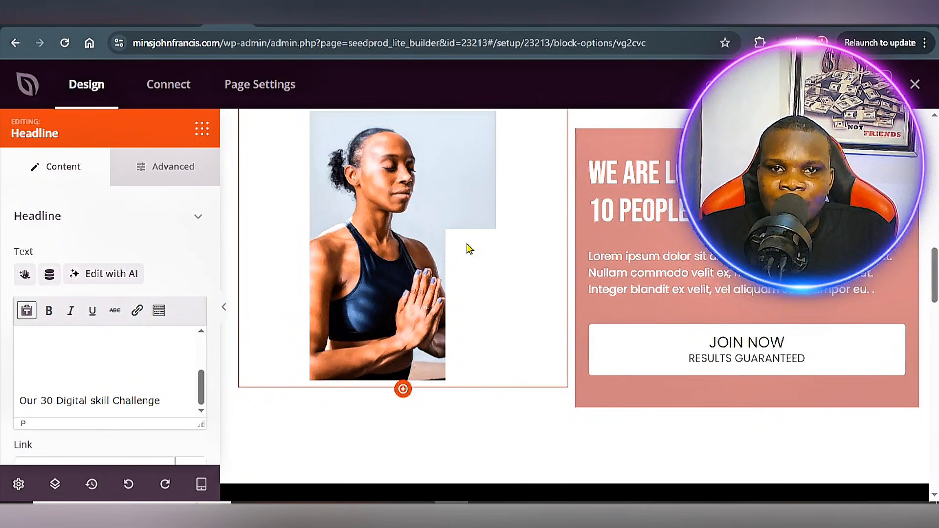
{"action": "left_click", "coordinate": [427, 251]}
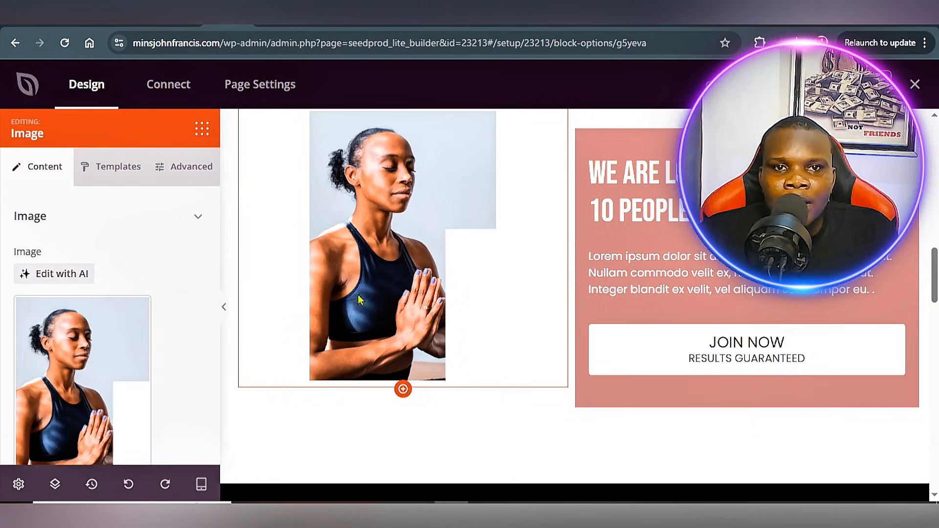
{"action": "left_click", "coordinate": [96, 394]}
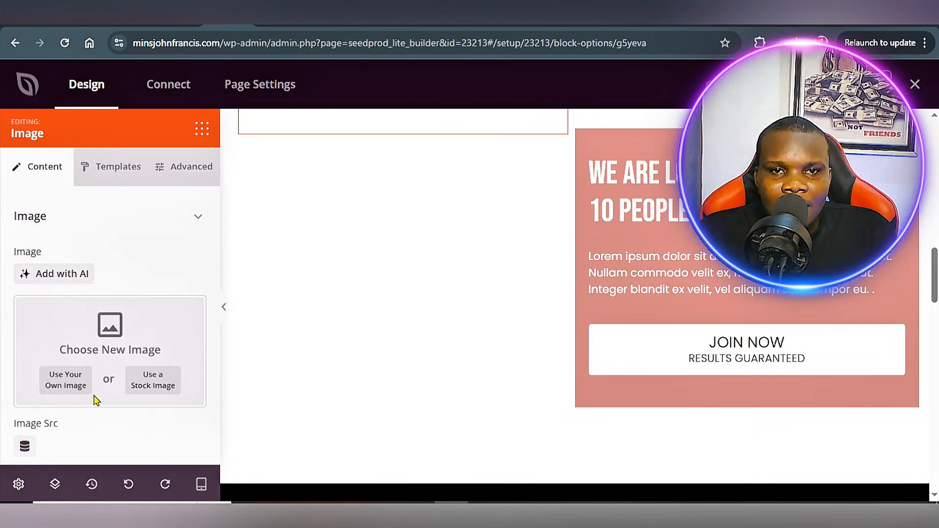
{"action": "left_click", "coordinate": [71, 384]}
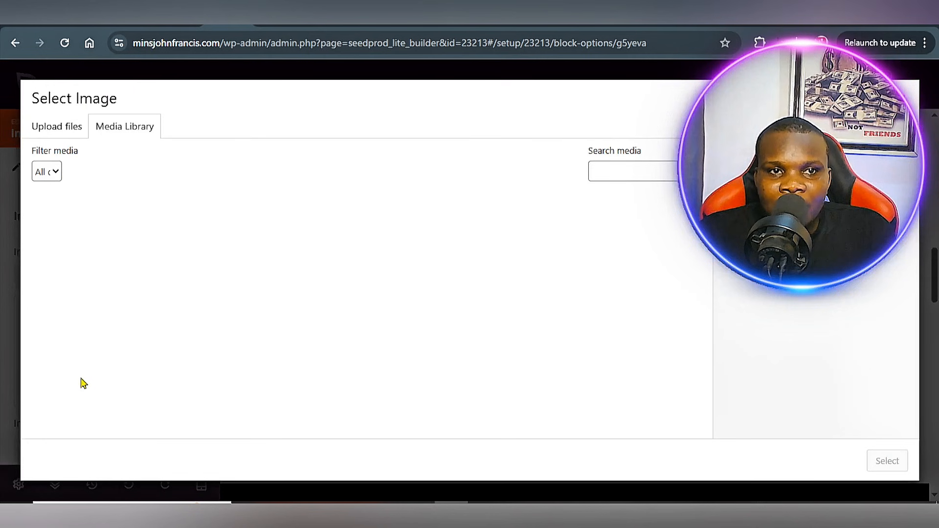
{"action": "left_click", "coordinate": [548, 221]}
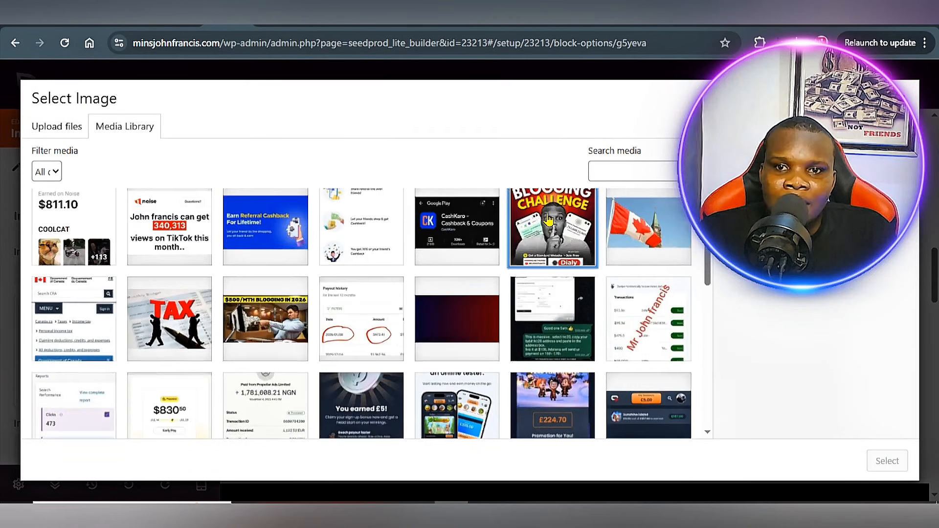
{"action": "left_click", "coordinate": [880, 462]}
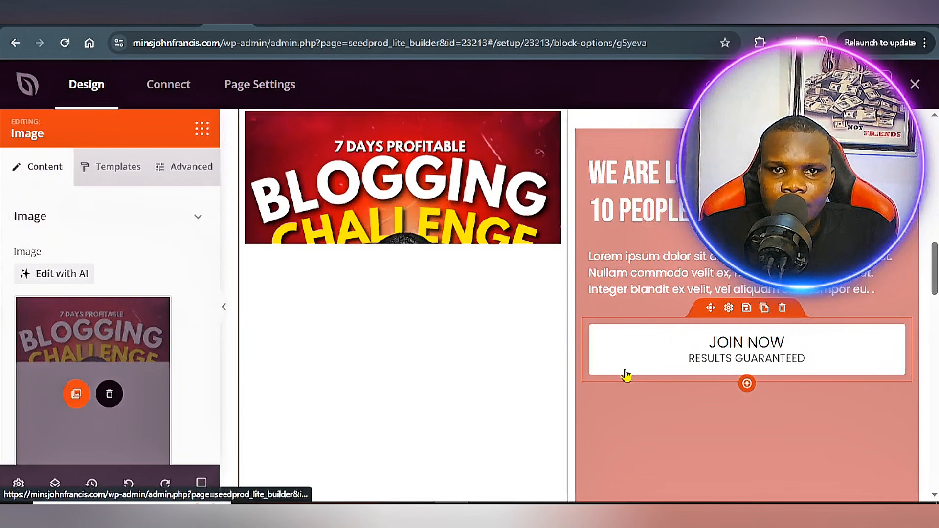
{"action": "scroll", "coordinate": [619, 367], "scroll_direction": "up", "scroll_amount": 3}
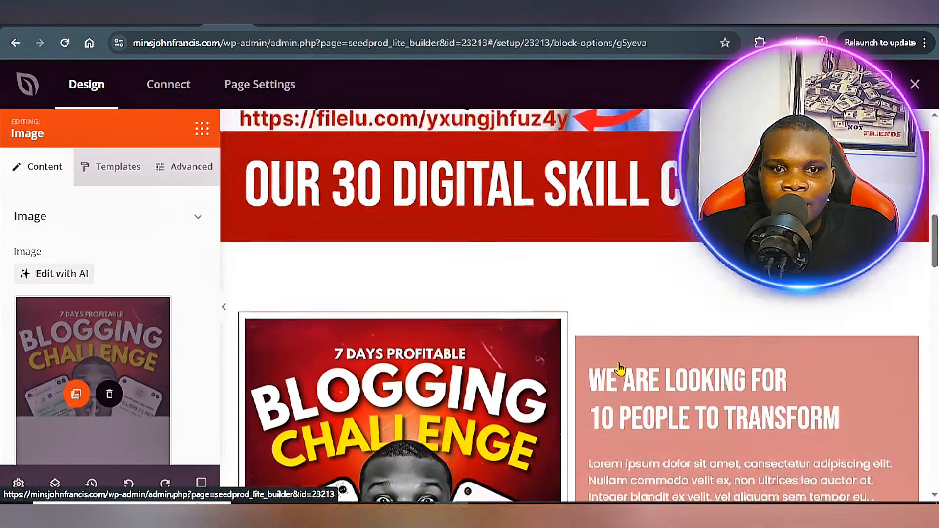
{"action": "scroll", "coordinate": [621, 369], "scroll_direction": "down", "scroll_amount": 3}
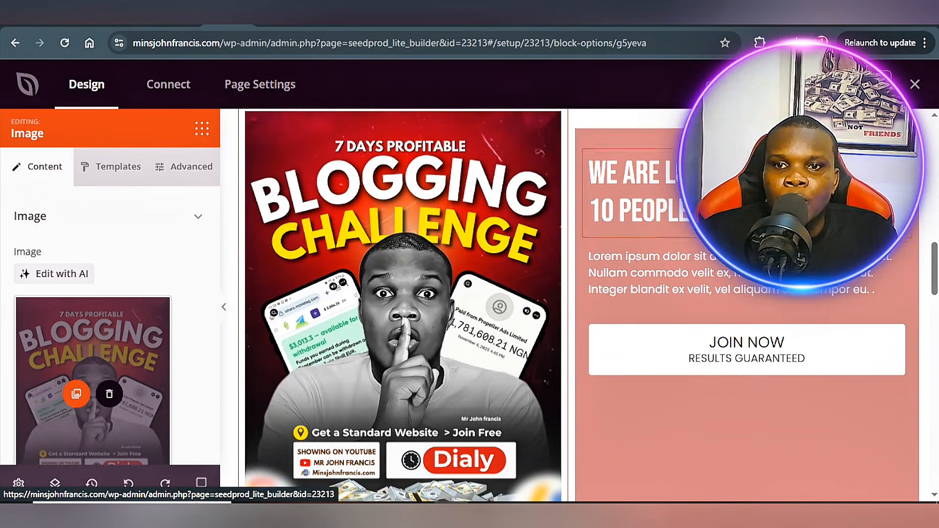
Ask ChatGPT in a new tab for the landing page details, sections and Facebook ads copy for a blogging, AdMob and freelancing training course.
{"action": "scroll", "coordinate": [831, 386], "scroll_direction": "down", "scroll_amount": 14}
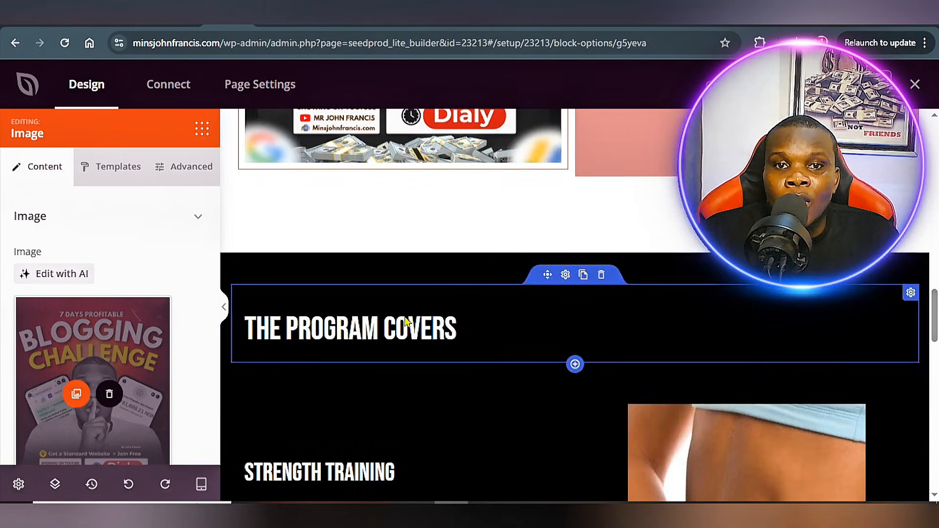
{"action": "scroll", "coordinate": [639, 404], "scroll_direction": "down", "scroll_amount": 10}
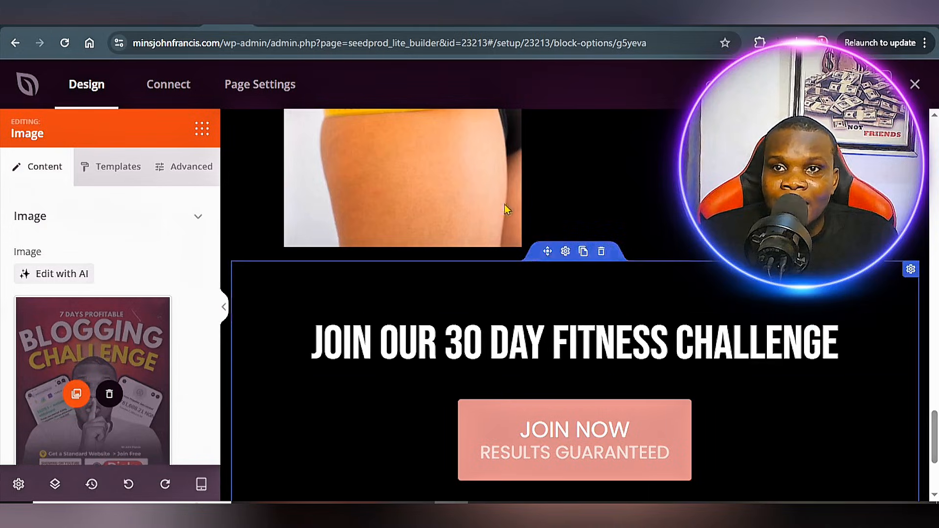
{"action": "key", "text": "ctrl+t"}
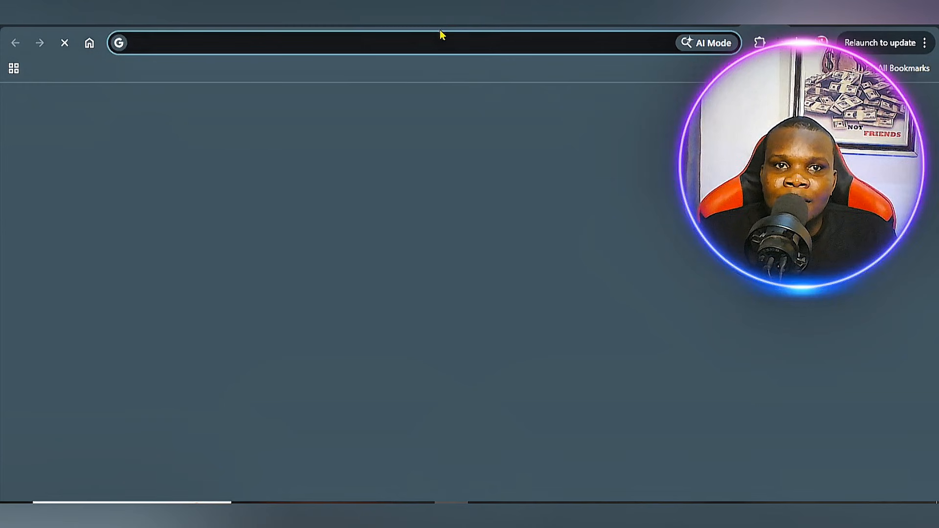
{"action": "left_click", "coordinate": [427, 42]}
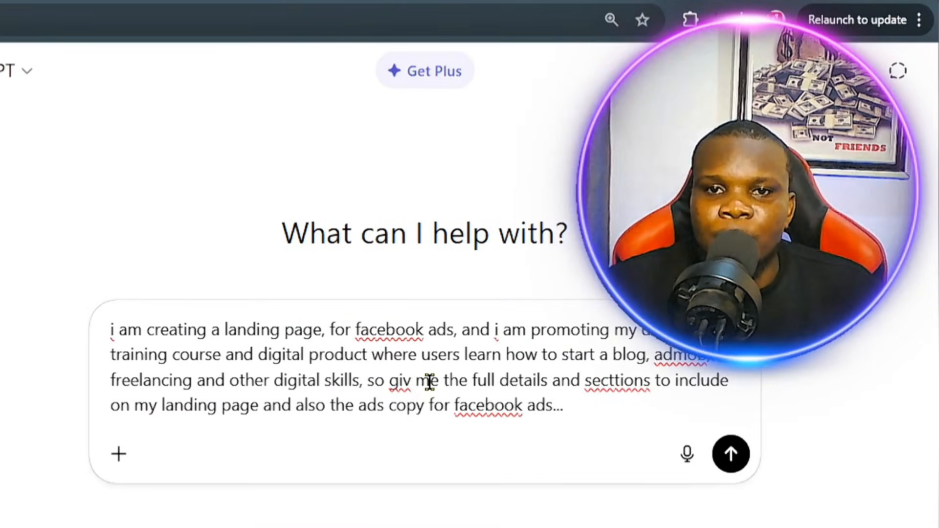
{"action": "left_click", "coordinate": [430, 381]}
{"action": "key", "text": "BackSpace"}
{"action": "type", "text": "e"}
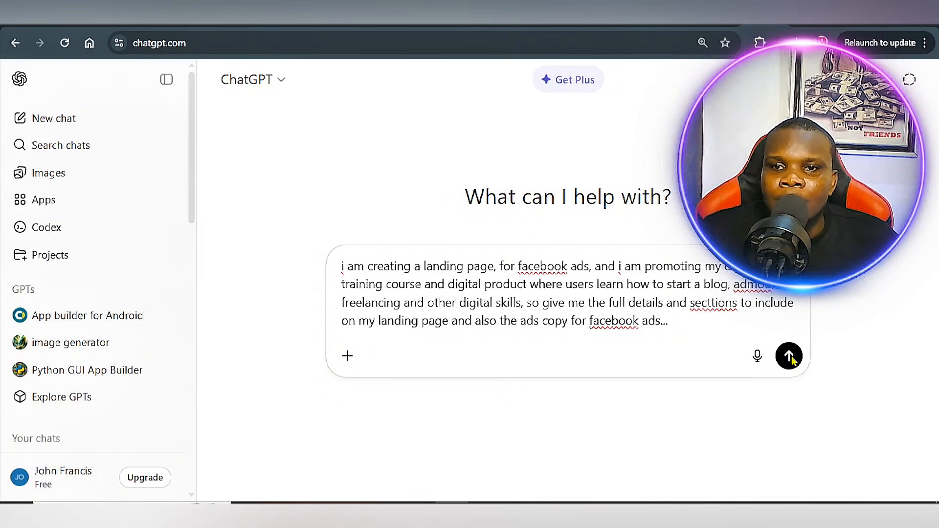
{"action": "left_click", "coordinate": [788, 356]}
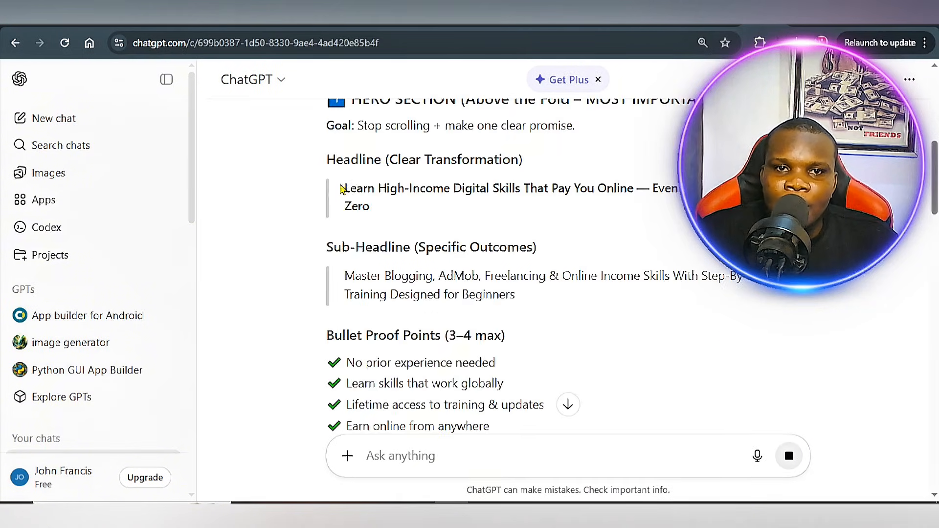
Replace the headline beside the blogging flyer with ChatGPT's "Learn High-Income Digital Skills That Pay You Online.. Even If You’re Starting From Zero".
{"action": "left_click_drag", "start_coordinate": [343, 187], "coordinate": [369, 204]}
{"action": "key", "text": "ctrl+c"}
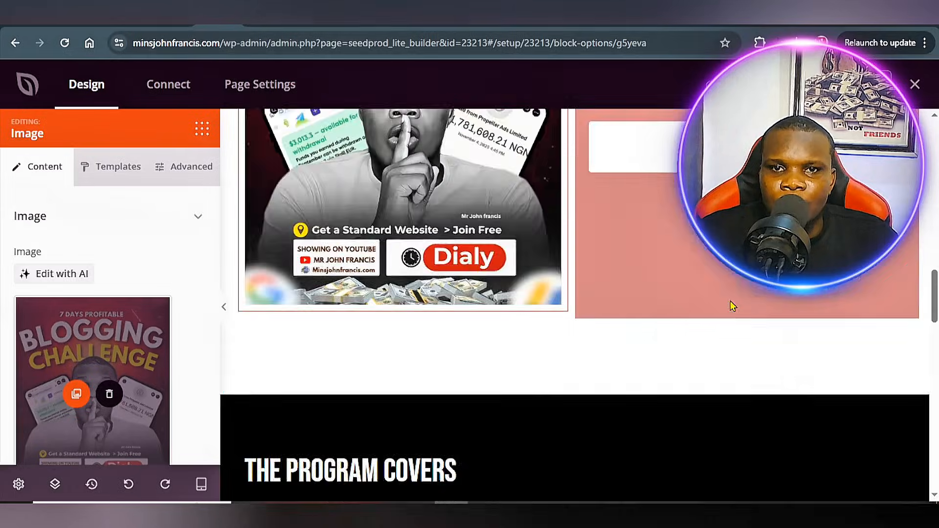
{"action": "scroll", "coordinate": [730, 301], "scroll_direction": "up", "scroll_amount": 3}
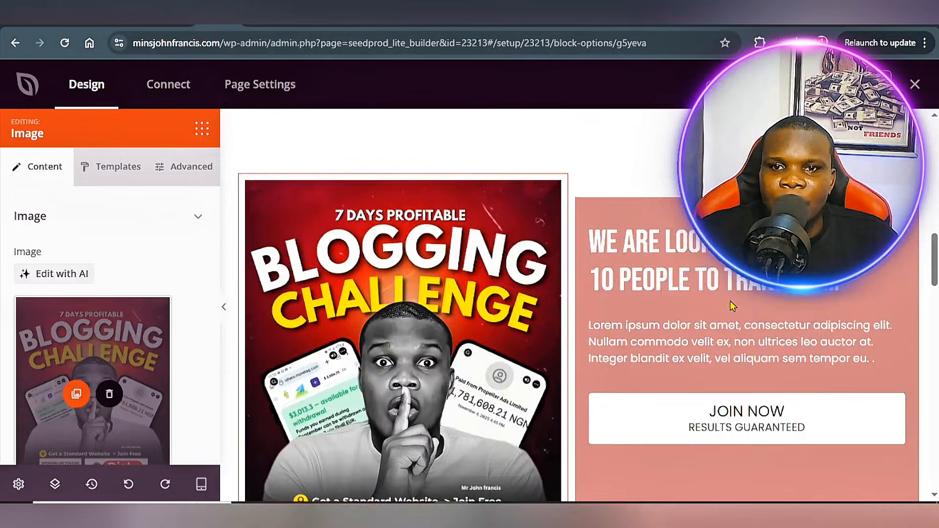
{"action": "left_click", "coordinate": [680, 250]}
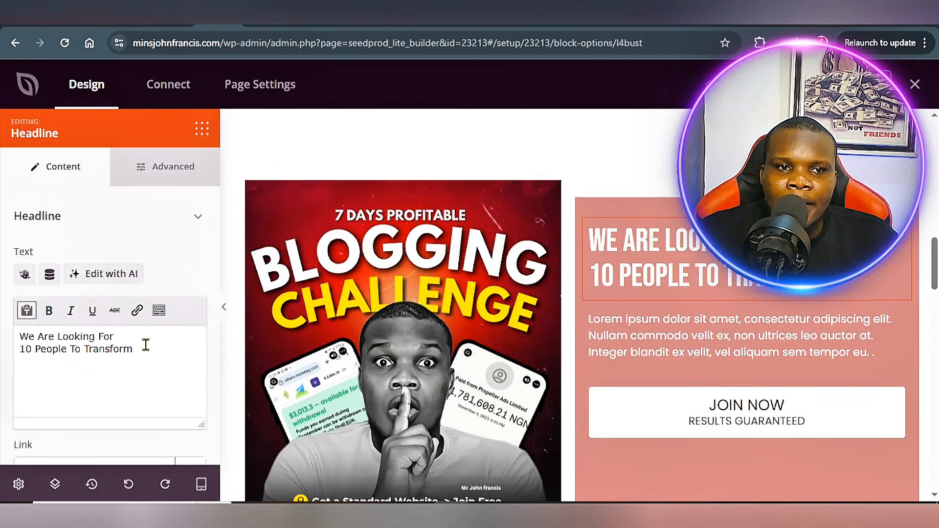
{"action": "left_click_drag", "start_coordinate": [146, 344], "coordinate": [3, 342]}
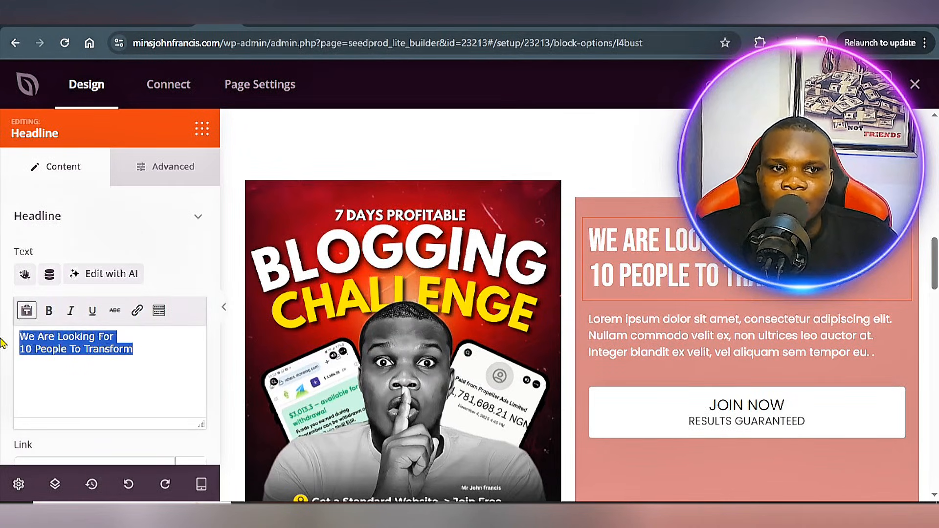
{"action": "right_click", "coordinate": [53, 342]}
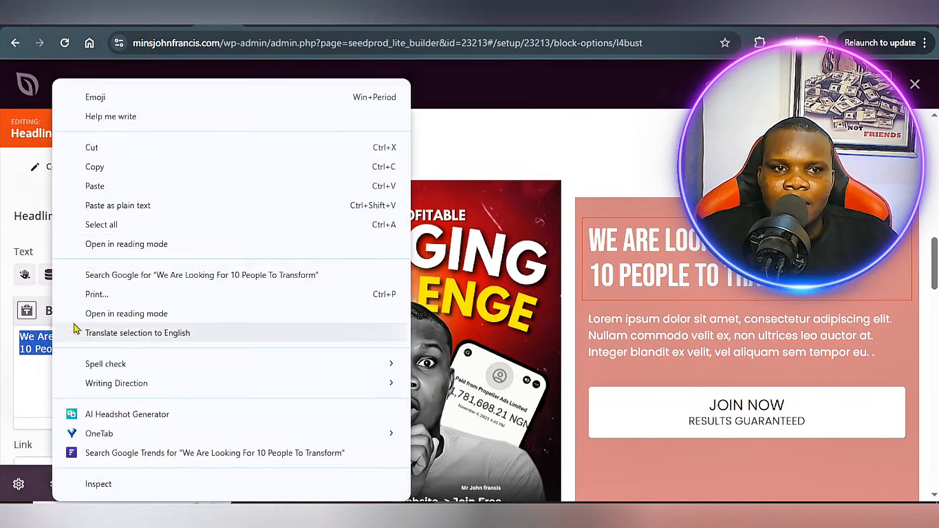
{"action": "left_click", "coordinate": [129, 186]}
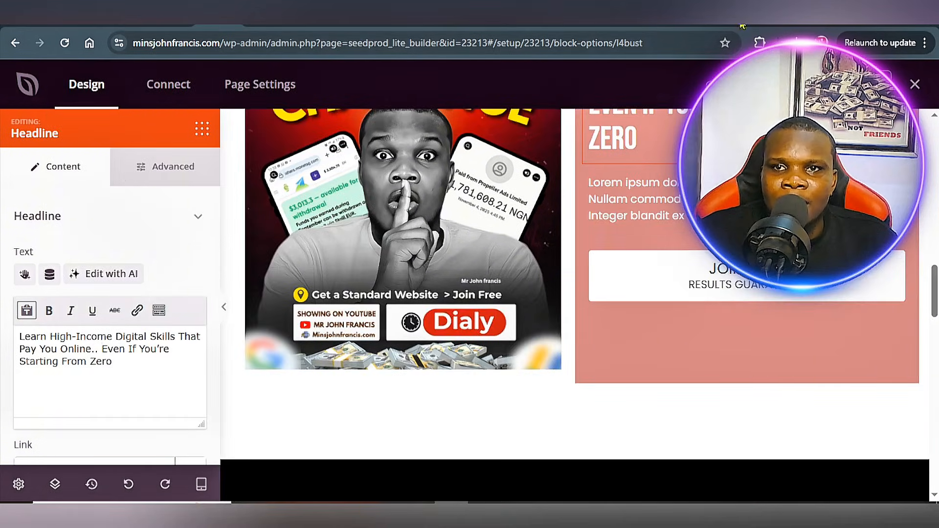
Replace the placeholder text under that headline with ChatGPT's "Master Blogging, AdMob, Freelancing & Online Income Skills With Step-By-Step Training Designed for Beginners".
{"action": "left_click", "coordinate": [742, 26]}
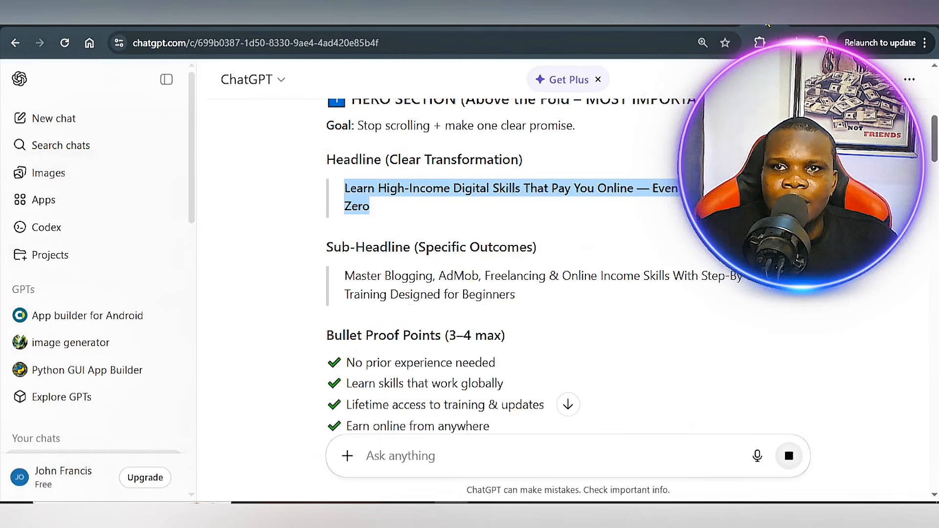
{"action": "left_click", "coordinate": [423, 254]}
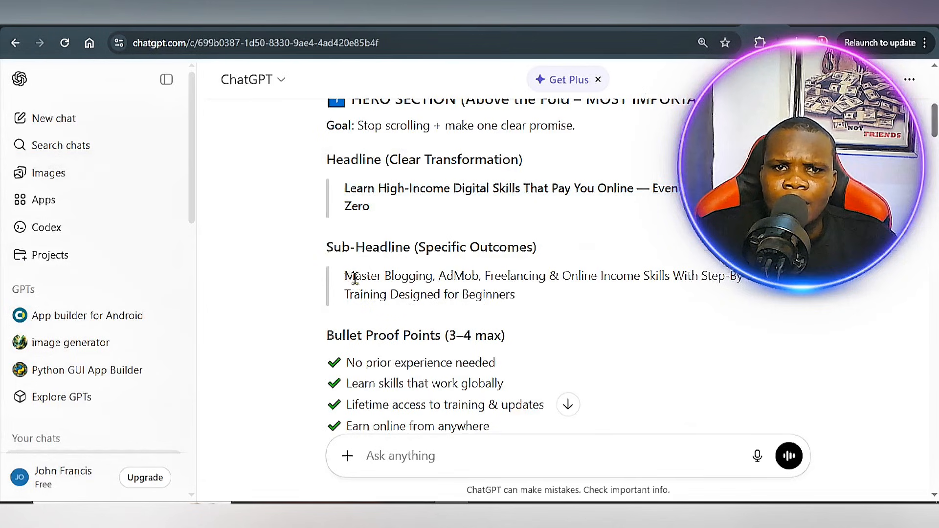
{"action": "left_click_drag", "start_coordinate": [344, 278], "coordinate": [538, 311]}
{"action": "key", "text": "ctrl+c"}
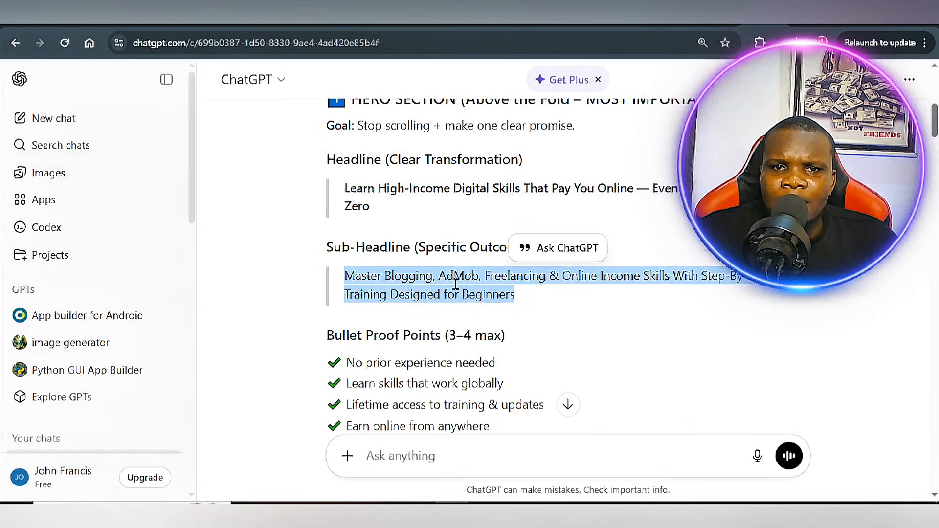
{"action": "right_click", "coordinate": [459, 284]}
{"action": "left_click", "coordinate": [524, 64]}
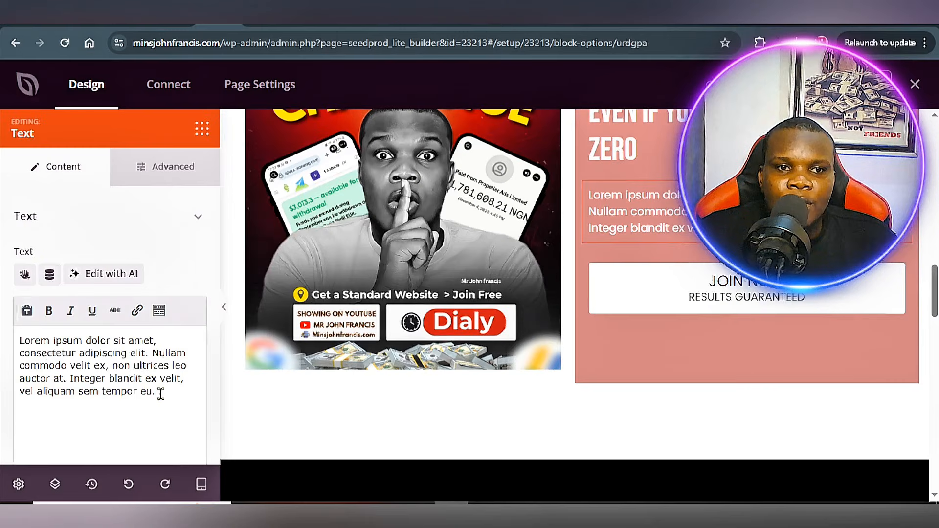
{"action": "left_click_drag", "start_coordinate": [163, 392], "coordinate": [2, 321]}
{"action": "right_click", "coordinate": [68, 350]}
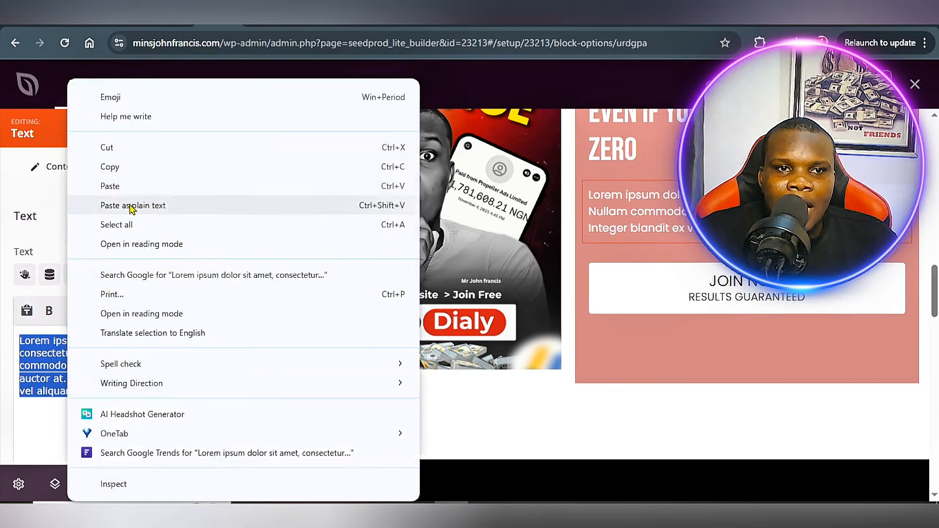
{"action": "left_click", "coordinate": [130, 205]}
Look over the top banner, the challenge headline and the updated text beside the blogging flyer.
{"action": "scroll", "coordinate": [673, 392], "scroll_direction": "up", "scroll_amount": 5}
{"action": "scroll", "coordinate": [676, 379], "scroll_direction": "up", "scroll_amount": 2}
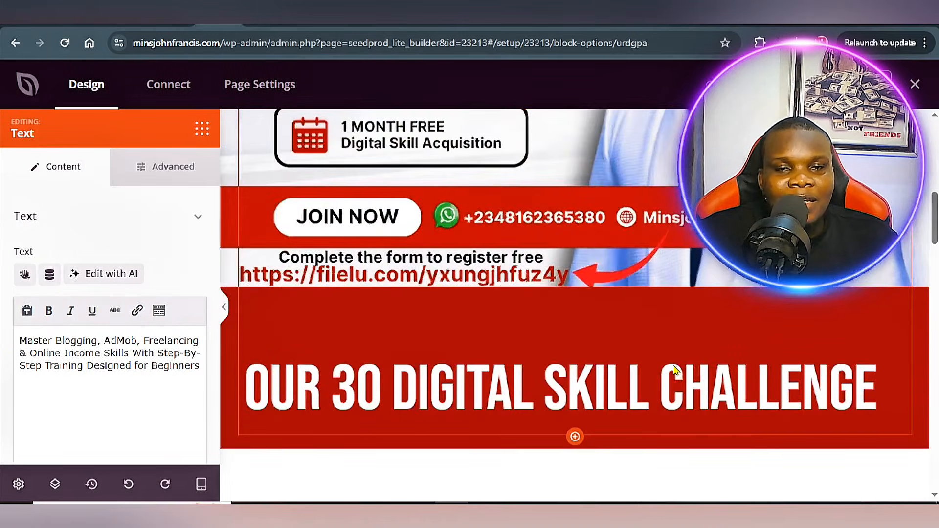
{"action": "scroll", "coordinate": [540, 201], "scroll_direction": "up", "scroll_amount": 5}
{"action": "scroll", "coordinate": [632, 315], "scroll_direction": "down", "scroll_amount": 5}
{"action": "scroll", "coordinate": [634, 317], "scroll_direction": "down", "scroll_amount": 5}
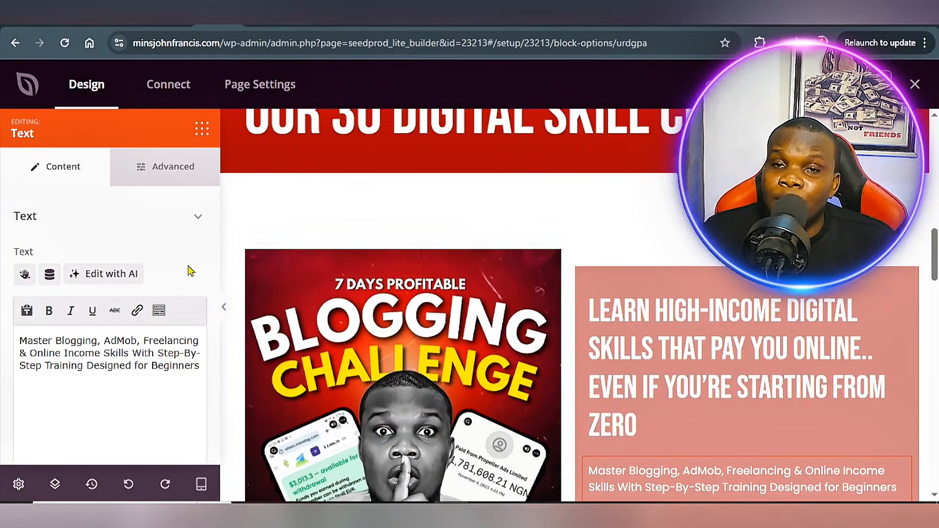
{"action": "scroll", "coordinate": [190, 271], "scroll_direction": "down", "scroll_amount": 4}
{"action": "scroll", "coordinate": [646, 336], "scroll_direction": "down", "scroll_amount": 4}
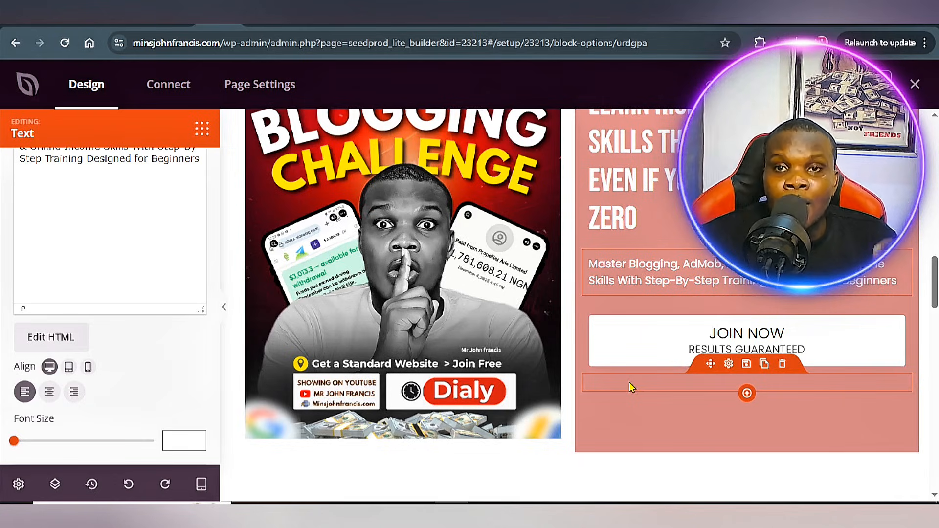
Replace the "Join Now" button text with the call to action "👉 Get Instant Access Now" copied from ChatGPT's reply.
{"action": "scroll", "coordinate": [629, 382], "scroll_direction": "down", "scroll_amount": 2}
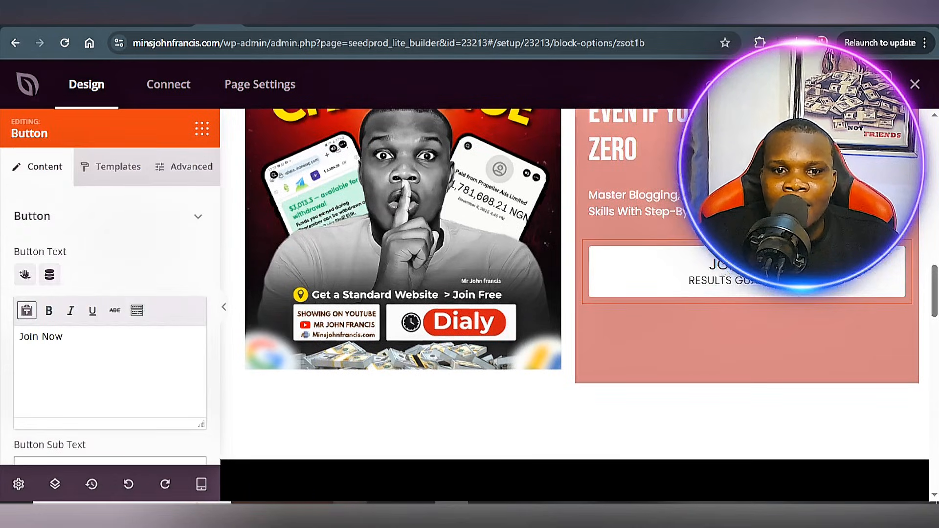
{"action": "left_click", "coordinate": [759, 21]}
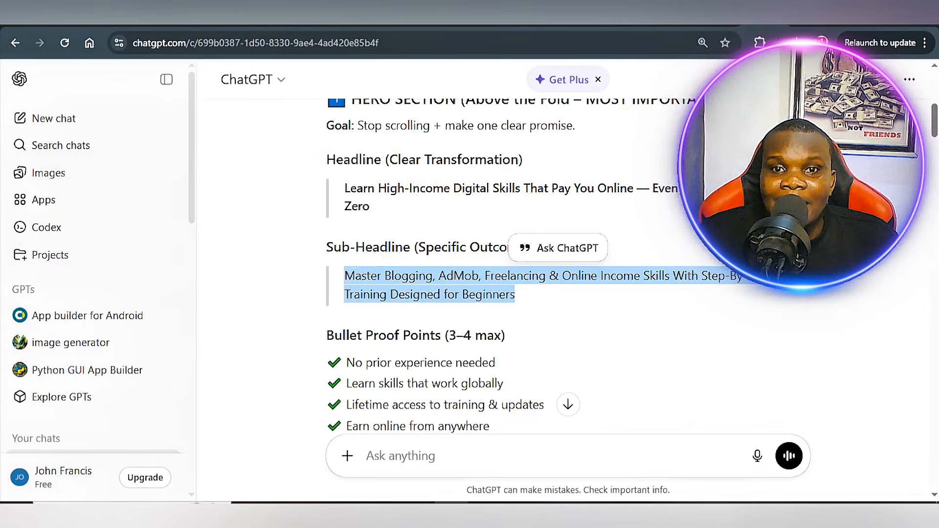
{"action": "left_click", "coordinate": [501, 333]}
{"action": "scroll", "coordinate": [325, 342], "scroll_direction": "down", "scroll_amount": 10}
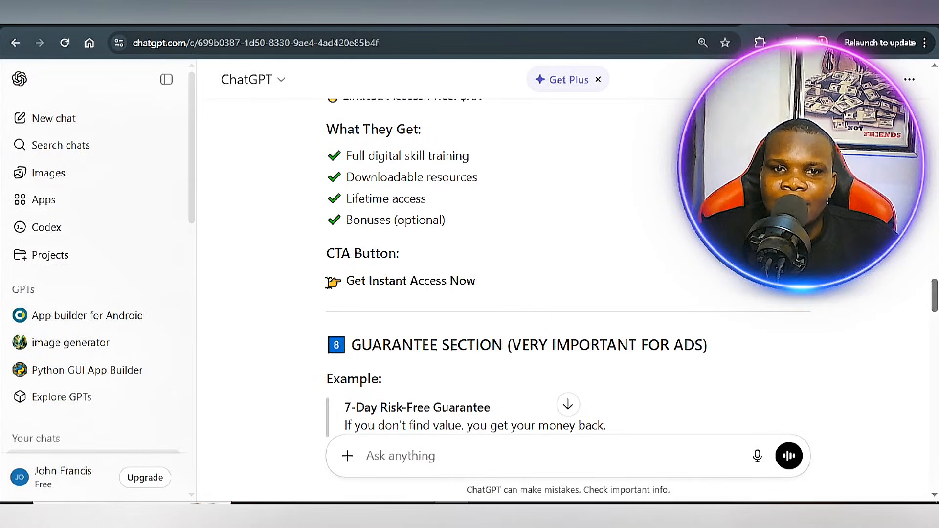
{"action": "left_click_drag", "start_coordinate": [326, 282], "coordinate": [487, 286]}
{"action": "key", "text": "ctrl+c"}
{"action": "right_click", "coordinate": [429, 283]}
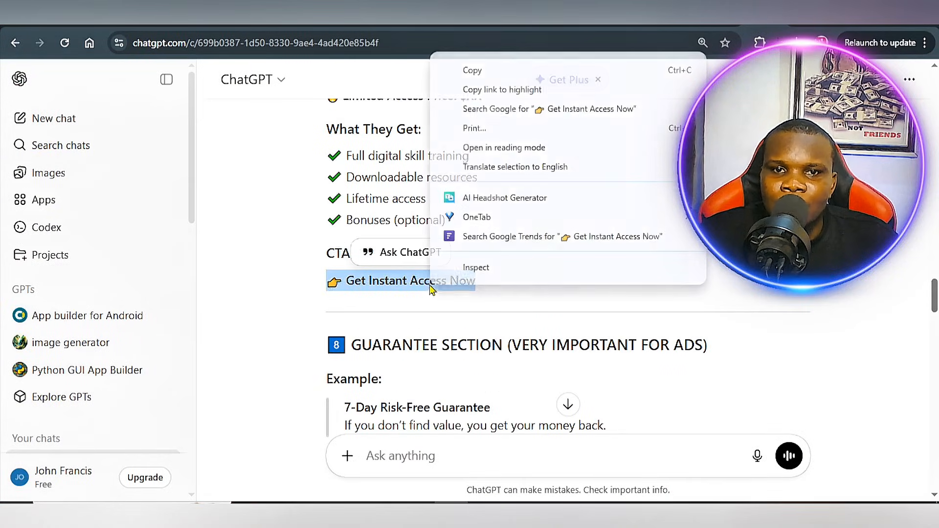
{"action": "left_click", "coordinate": [489, 72]}
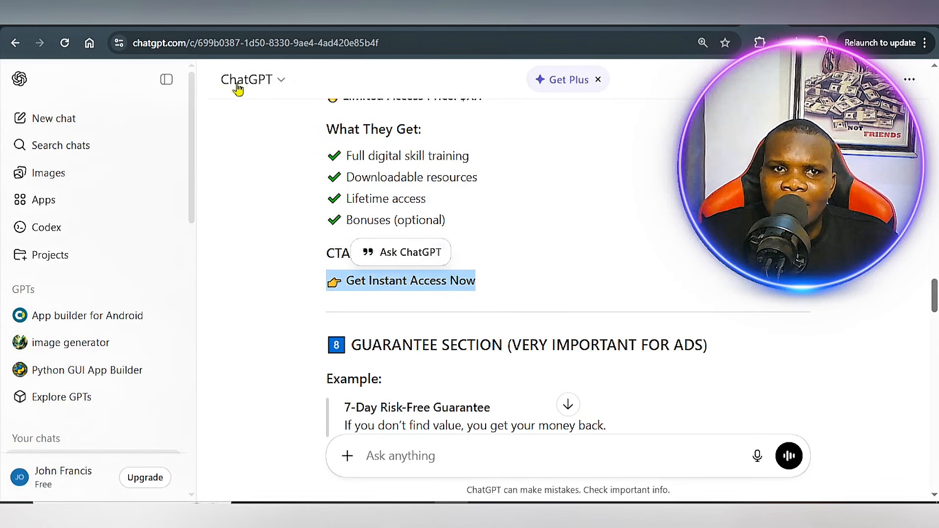
{"action": "left_click", "coordinate": [218, 28]}
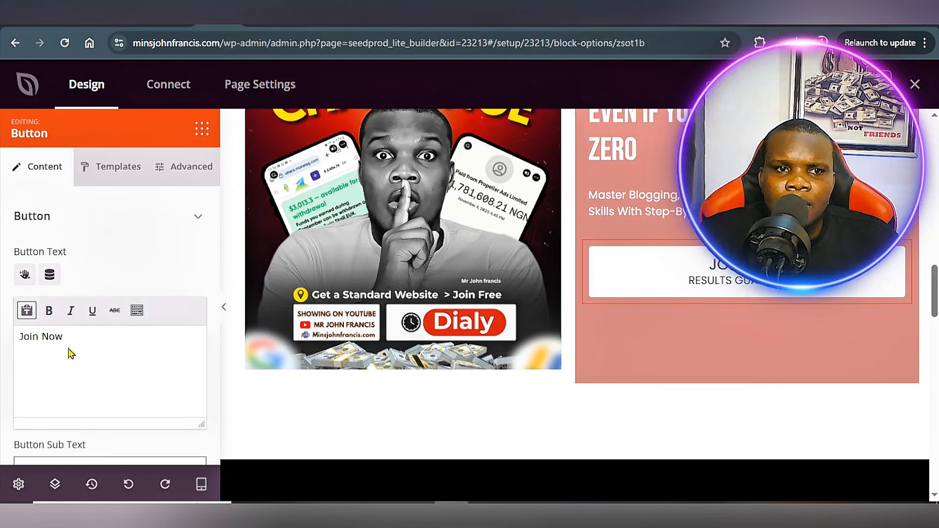
{"action": "left_click_drag", "start_coordinate": [65, 337], "coordinate": [18, 336]}
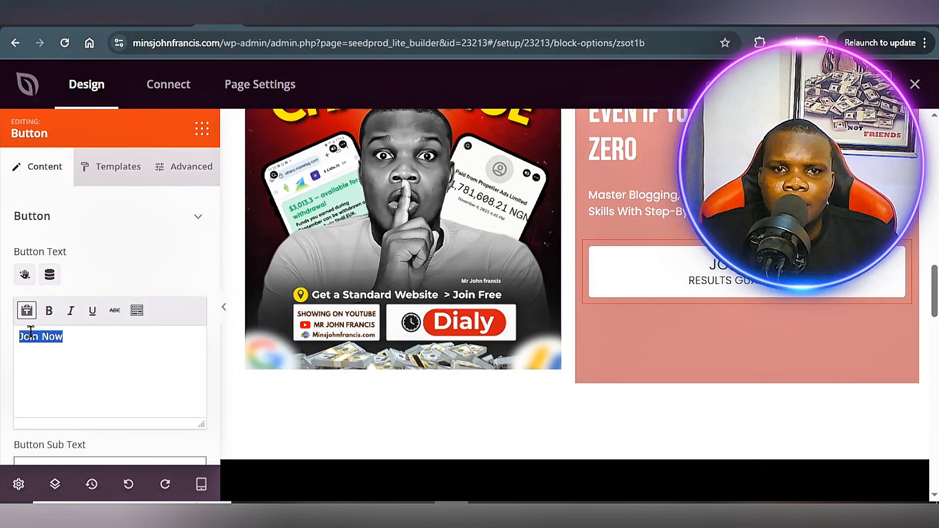
{"action": "right_click", "coordinate": [33, 336]}
{"action": "left_click", "coordinate": [130, 204]}
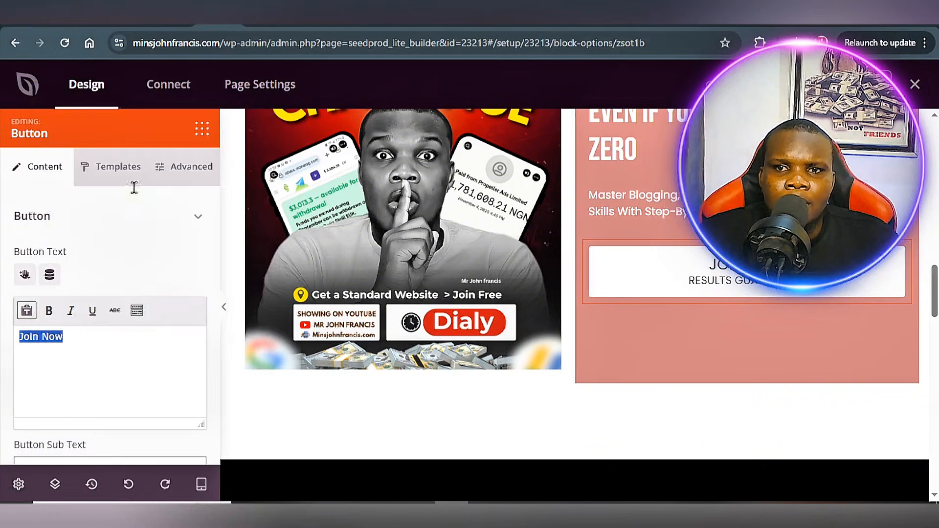
Remove the sub text "Results Guaranteed" from the call-to-action button beside the flyer.
{"action": "scroll", "coordinate": [153, 335], "scroll_direction": "down", "scroll_amount": 4}
{"action": "left_click_drag", "start_coordinate": [132, 262], "coordinate": [1, 277]}
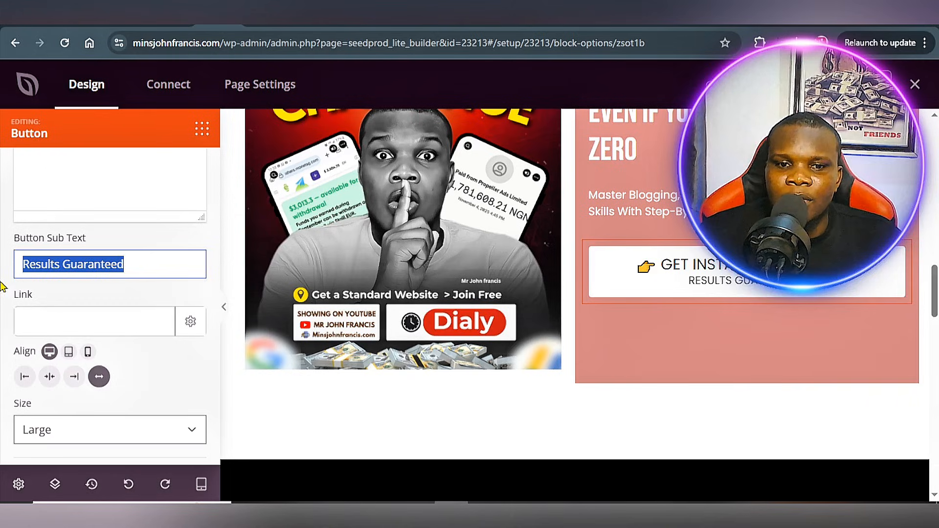
{"action": "key", "text": "BackSpace"}
{"action": "left_click", "coordinate": [65, 320]}
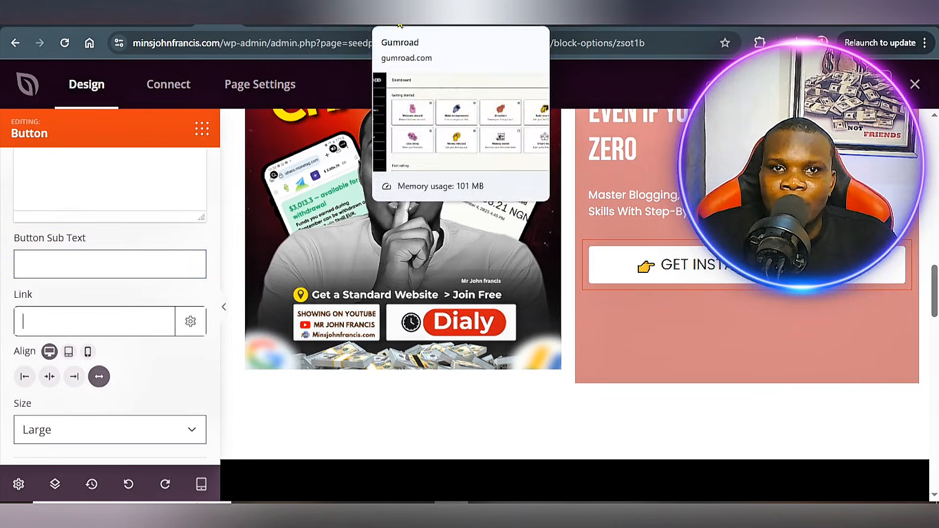
{"action": "left_click", "coordinate": [400, 25]}
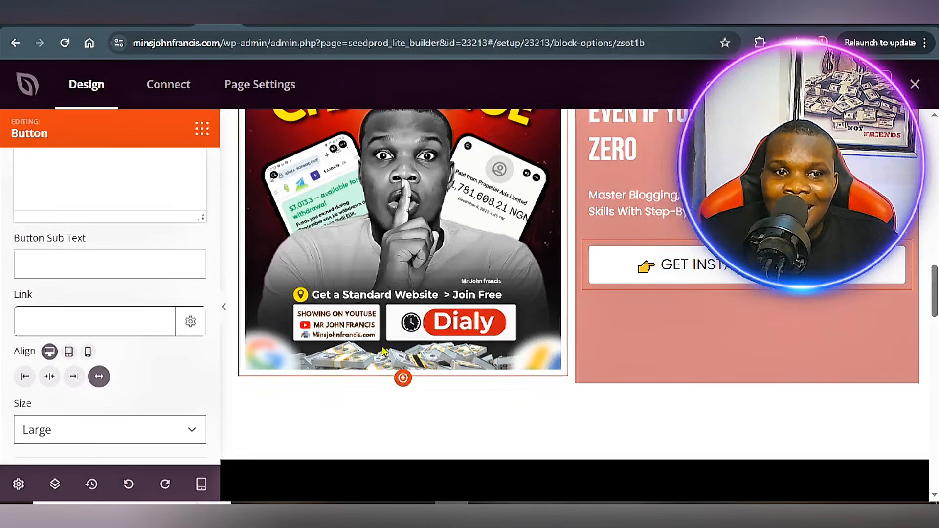
{"action": "scroll", "coordinate": [114, 421], "scroll_direction": "down", "scroll_amount": 1}
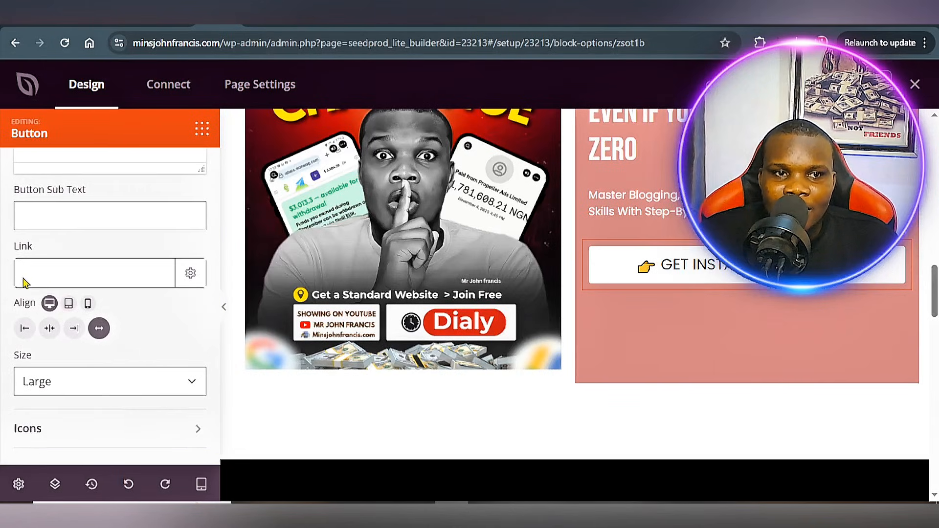
{"action": "right_click", "coordinate": [39, 277]}
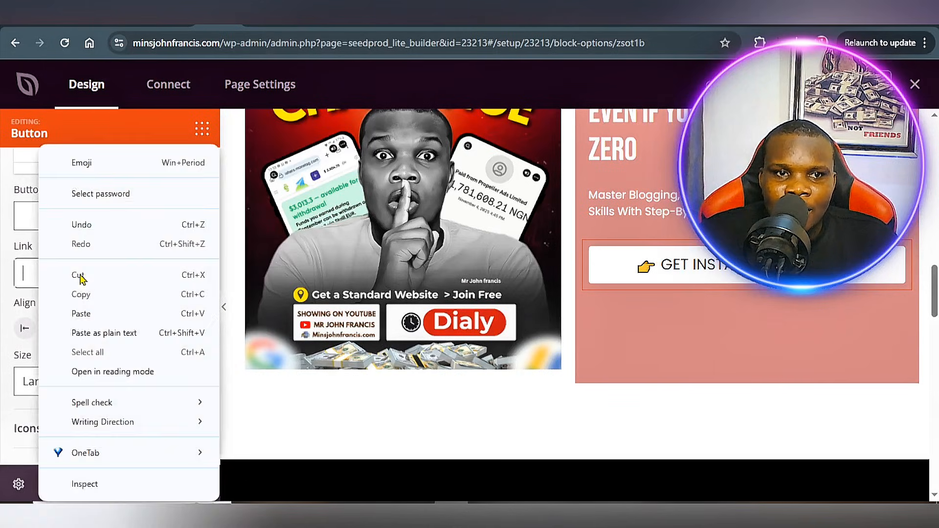
{"action": "left_click", "coordinate": [96, 315]}
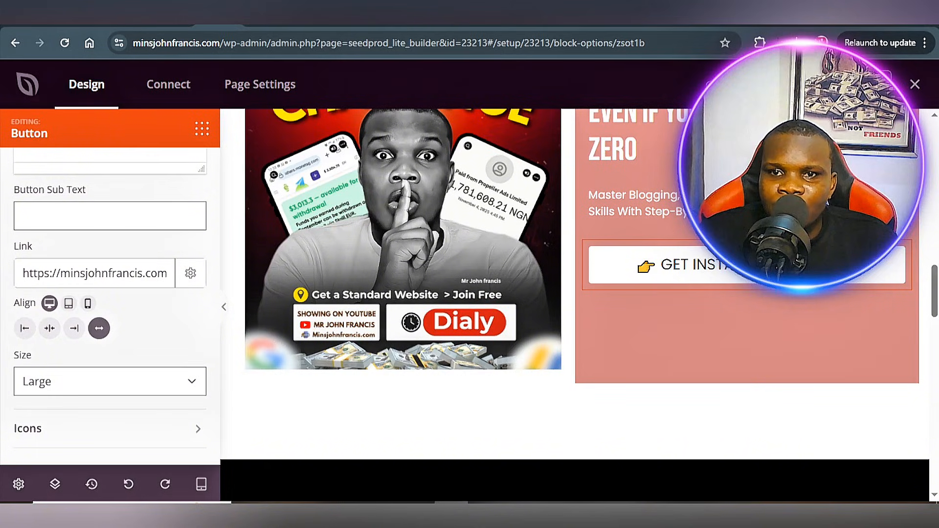
Delete the waist-measuring photo from the image block beside "Strength Training" in the "The Program Covers" section.
{"action": "scroll", "coordinate": [528, 289], "scroll_direction": "down", "scroll_amount": 5}
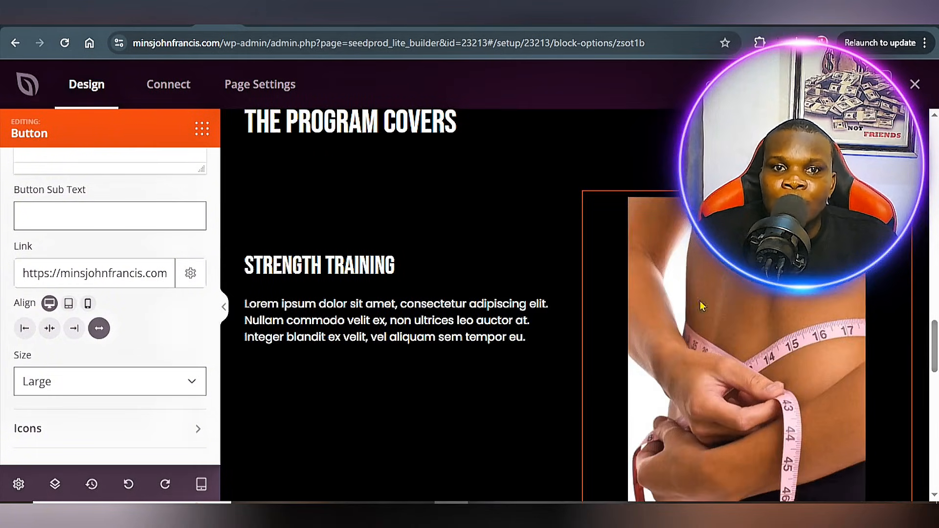
{"action": "scroll", "coordinate": [767, 301], "scroll_direction": "down", "scroll_amount": 4}
{"action": "scroll", "coordinate": [772, 295], "scroll_direction": "up", "scroll_amount": 3}
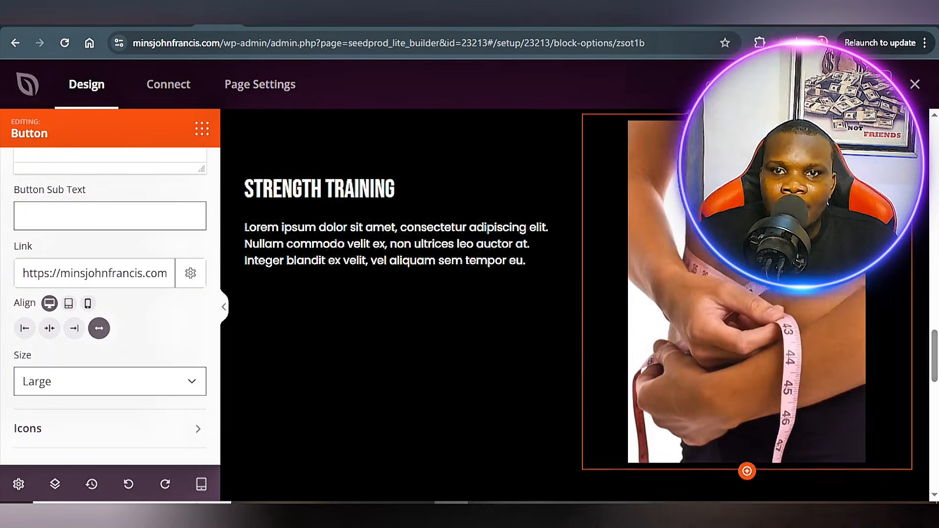
{"action": "left_click", "coordinate": [767, 274]}
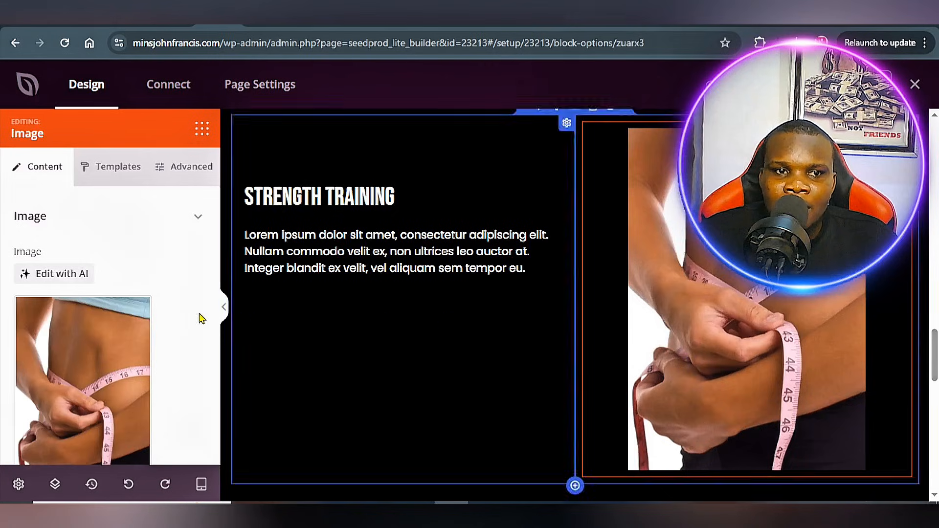
{"action": "scroll", "coordinate": [192, 317], "scroll_direction": "down", "scroll_amount": 3}
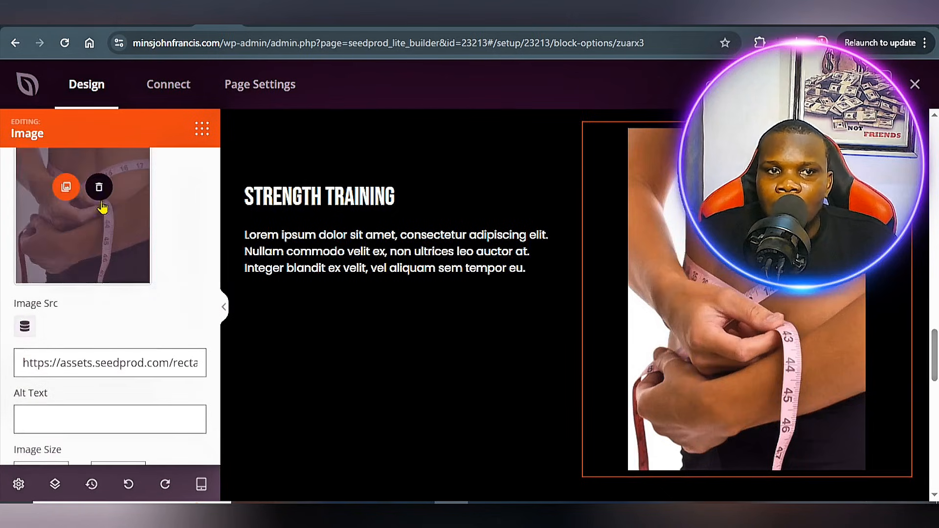
{"action": "left_click", "coordinate": [101, 187]}
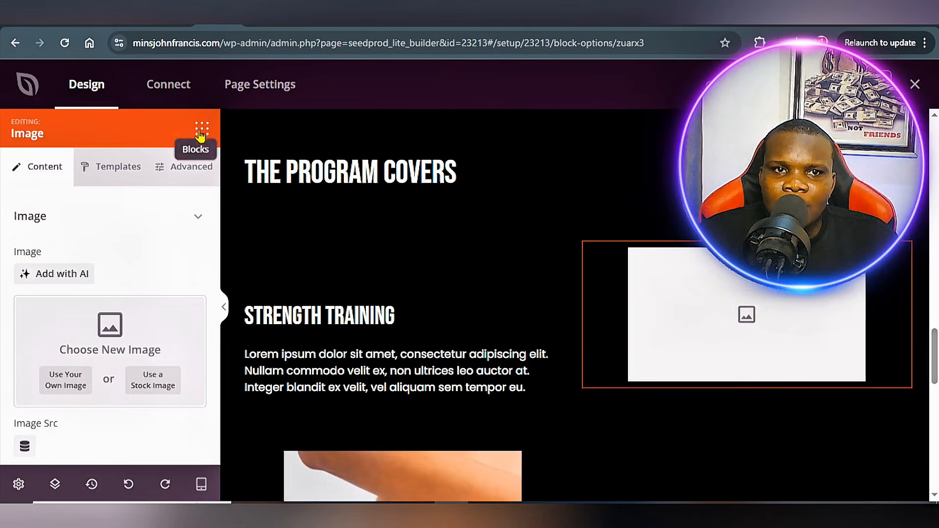
Find the Video block and add it below the empty image placeholder beside "Strength Training".
{"action": "left_click", "coordinate": [202, 130]}
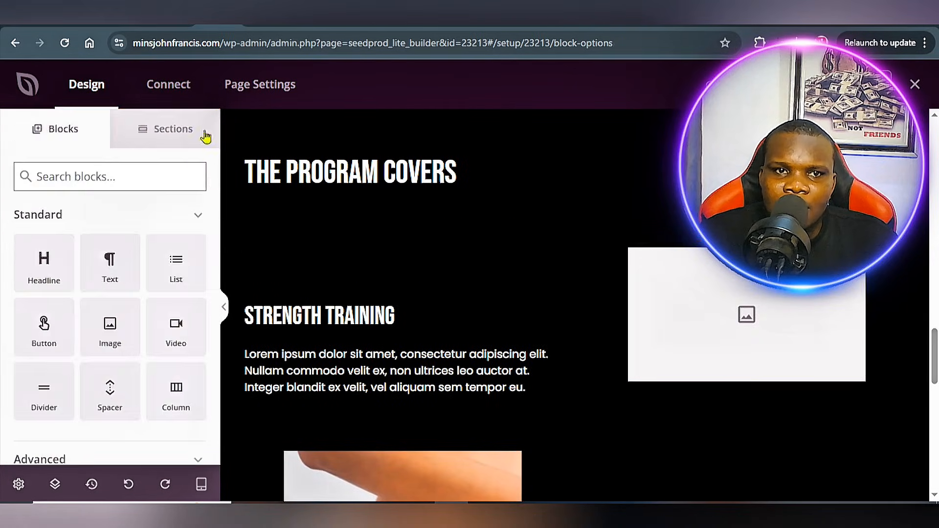
{"action": "left_click", "coordinate": [97, 173]}
{"action": "type", "text": "vi"}
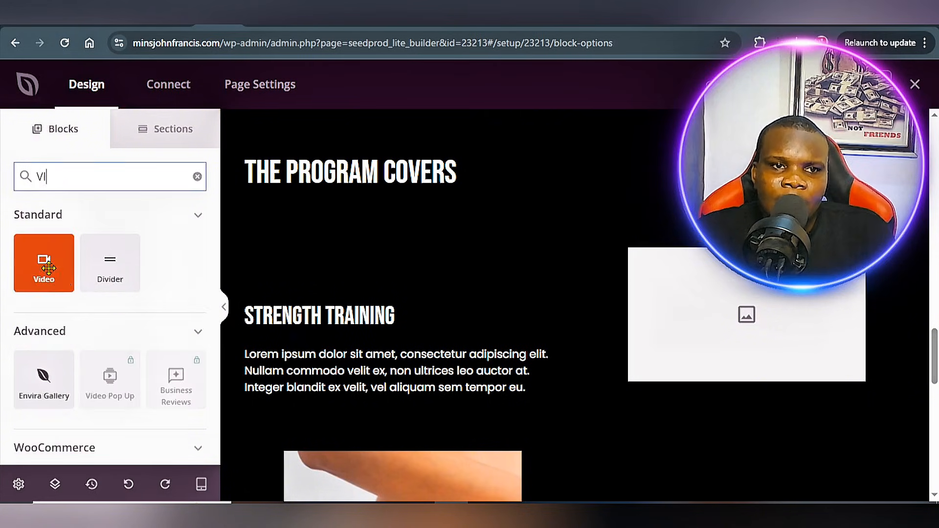
{"action": "left_click_drag", "start_coordinate": [44, 262], "coordinate": [752, 331]}
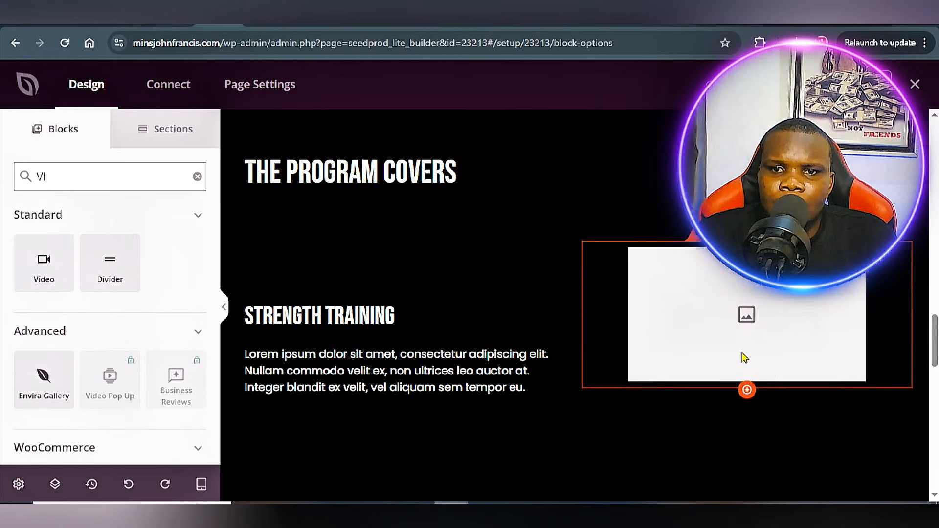
Delete the empty image placeholder above the new video block beside "Strength Training".
{"action": "scroll", "coordinate": [782, 362], "scroll_direction": "down", "scroll_amount": 4}
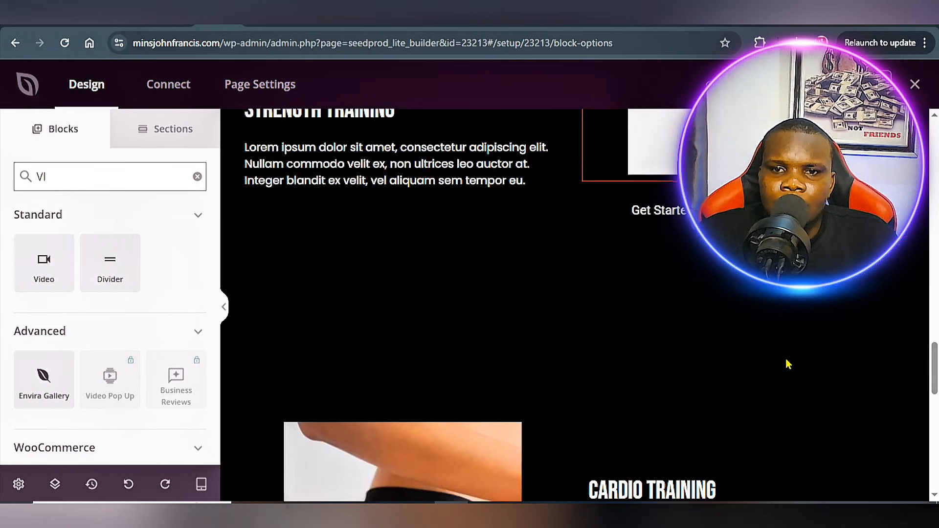
{"action": "scroll", "coordinate": [786, 366], "scroll_direction": "up", "scroll_amount": 5}
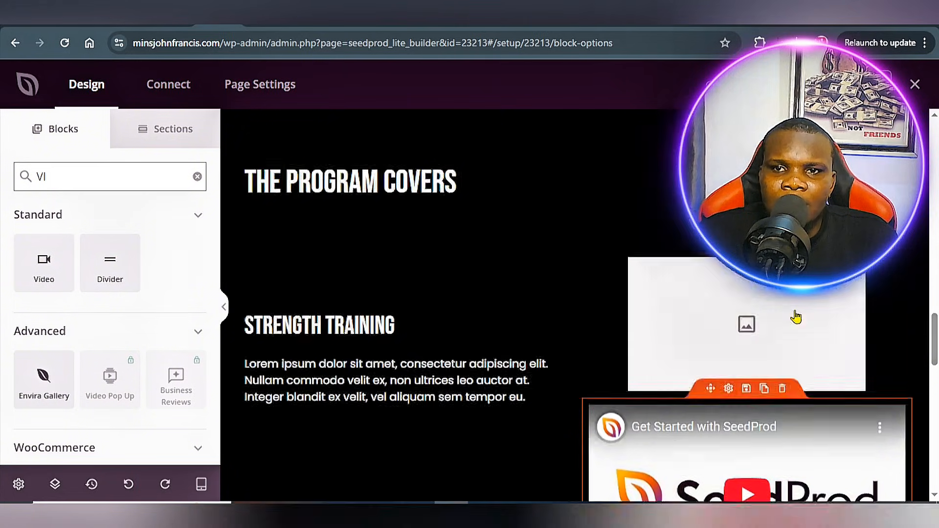
{"action": "left_click", "coordinate": [782, 301]}
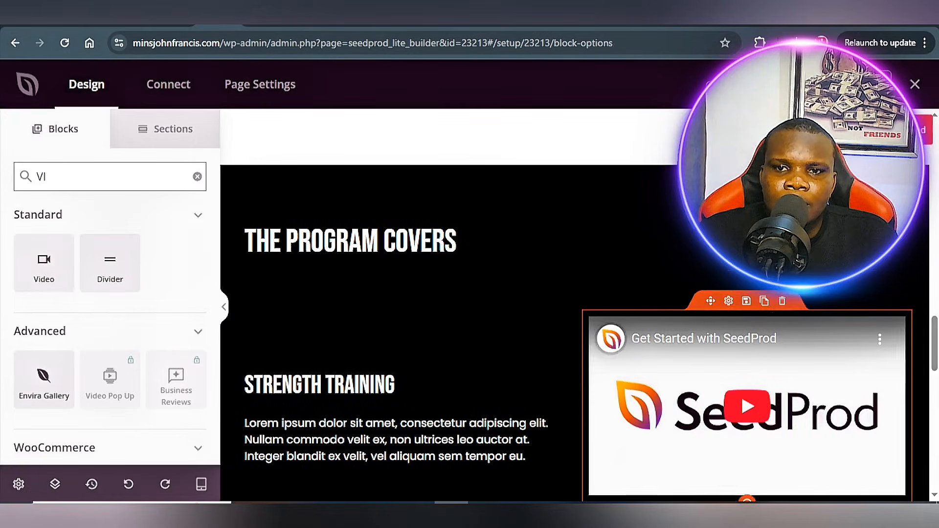
{"action": "scroll", "coordinate": [743, 365], "scroll_direction": "down", "scroll_amount": 3}
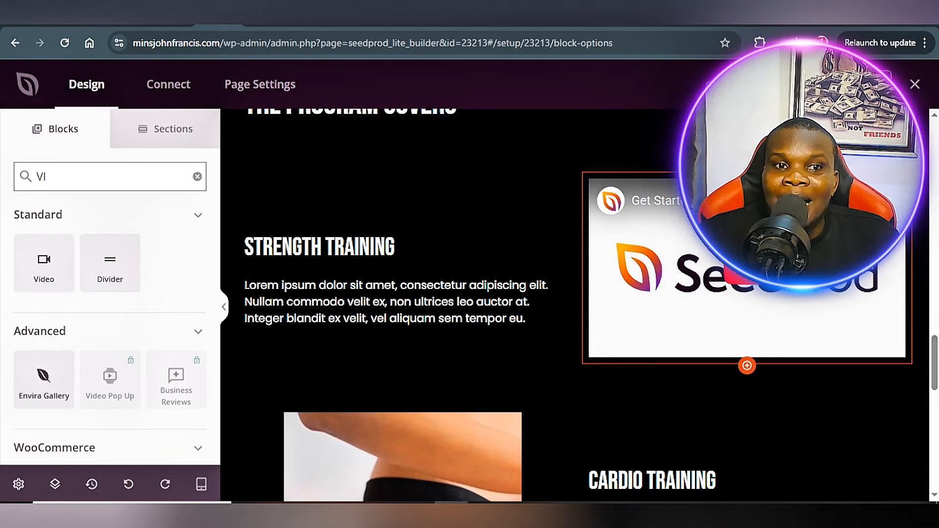
{"action": "left_click", "coordinate": [266, 27]}
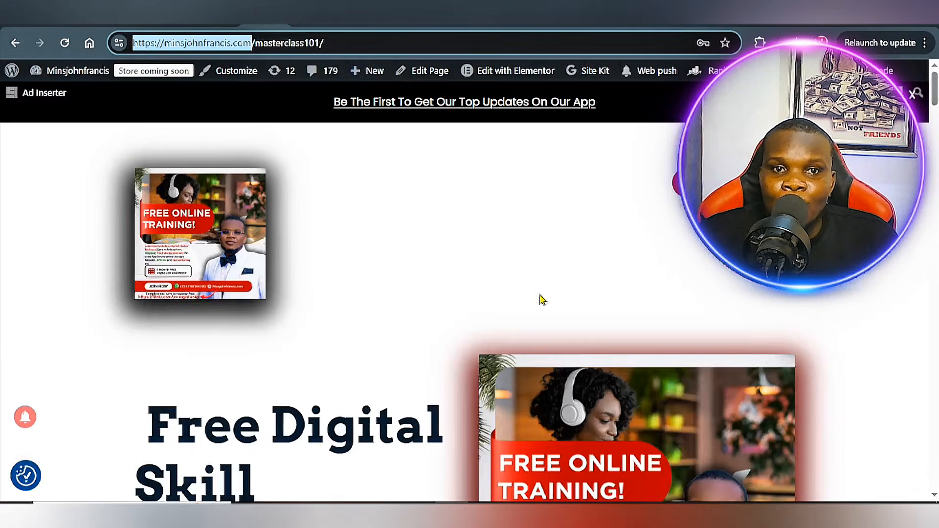
{"action": "scroll", "coordinate": [542, 301], "scroll_direction": "down", "scroll_amount": 5}
{"action": "scroll", "coordinate": [543, 301], "scroll_direction": "down", "scroll_amount": 10}
{"action": "left_click", "coordinate": [218, 26]}
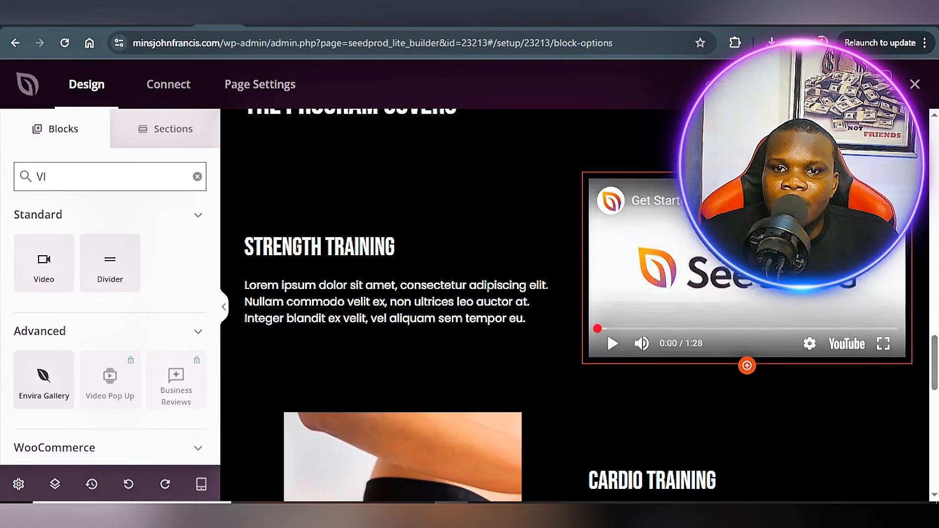
Open the new video block's settings and review its available video types.
{"action": "left_click", "coordinate": [724, 245]}
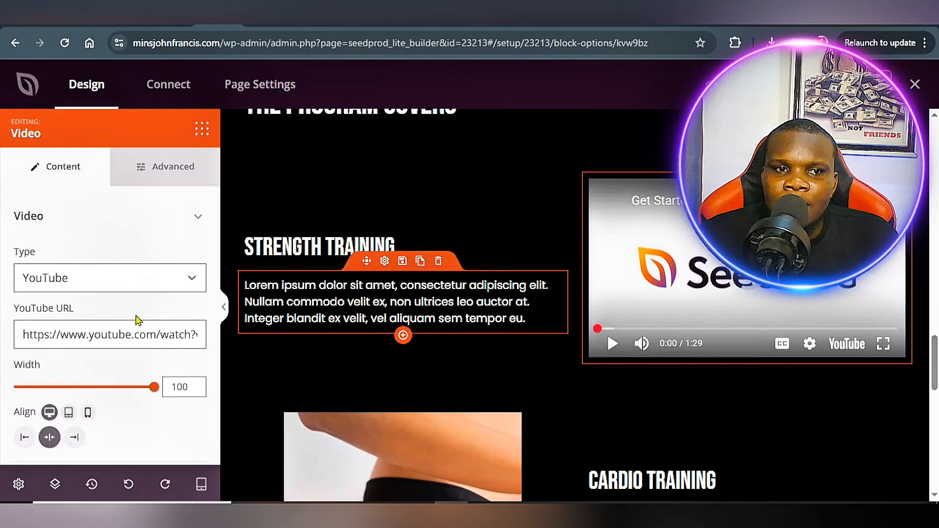
{"action": "left_click", "coordinate": [183, 280]}
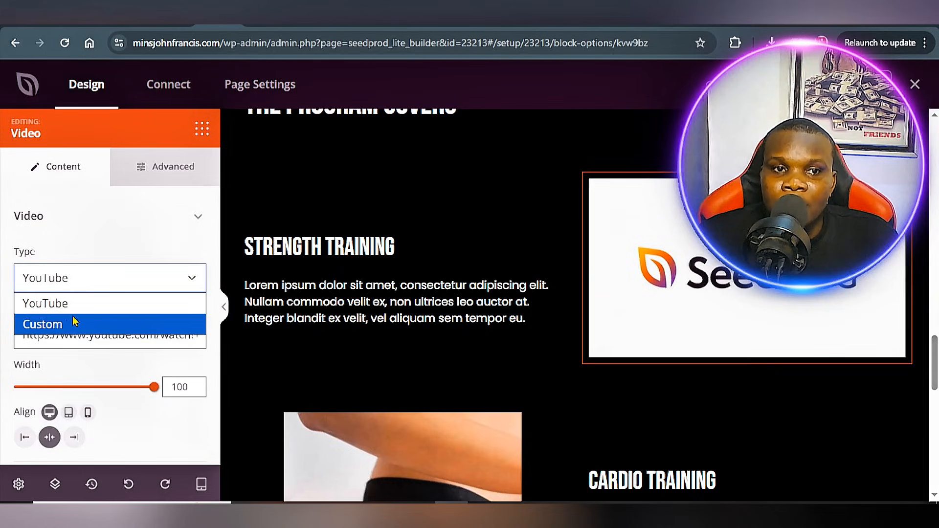
{"action": "left_click", "coordinate": [116, 215]}
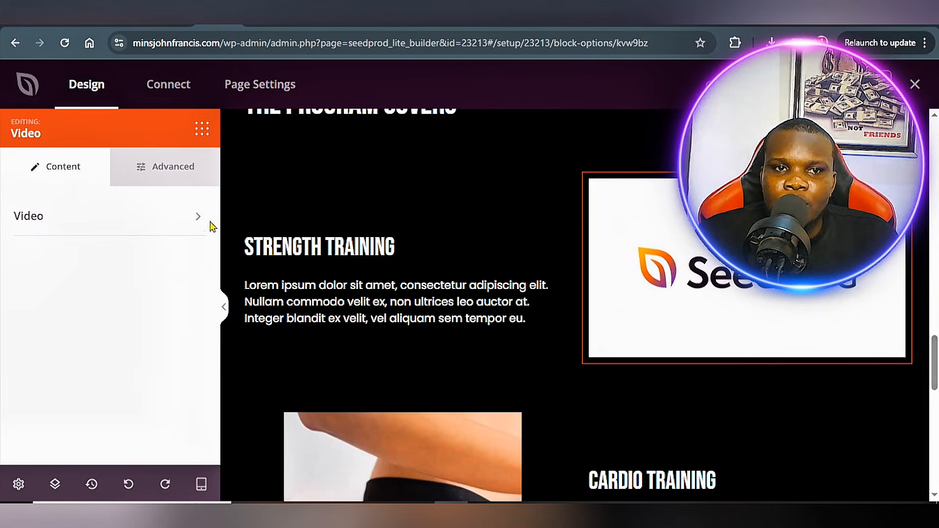
{"action": "left_click", "coordinate": [192, 222]}
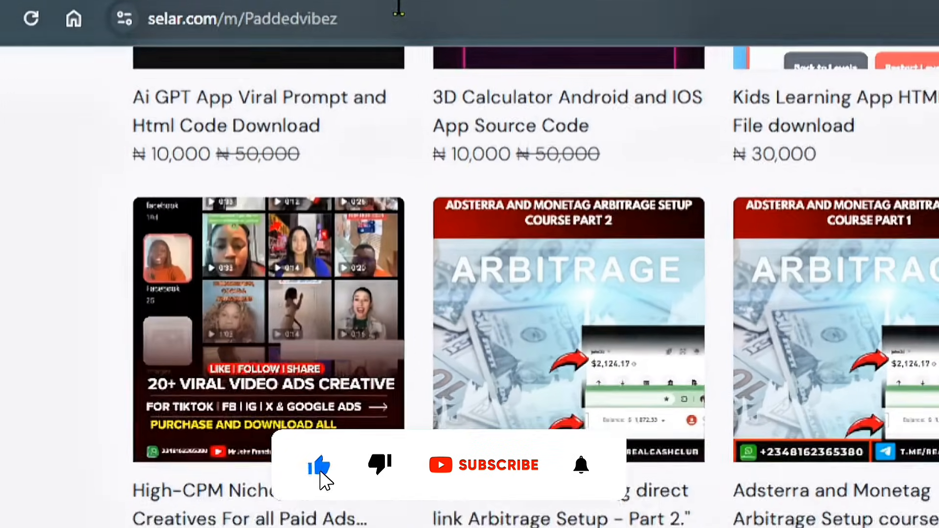
{"action": "left_click_drag", "start_coordinate": [253, 42], "coordinate": [130, 43]}
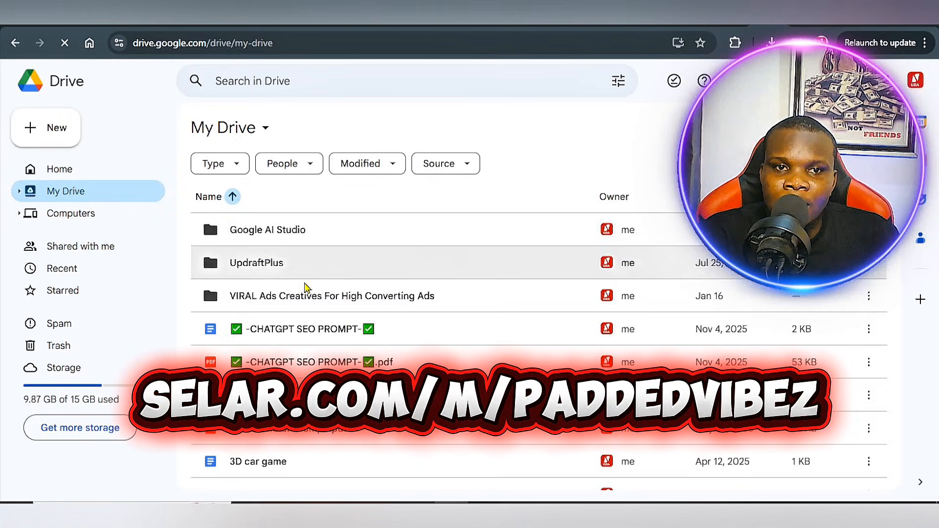
{"action": "double_click", "coordinate": [304, 289]}
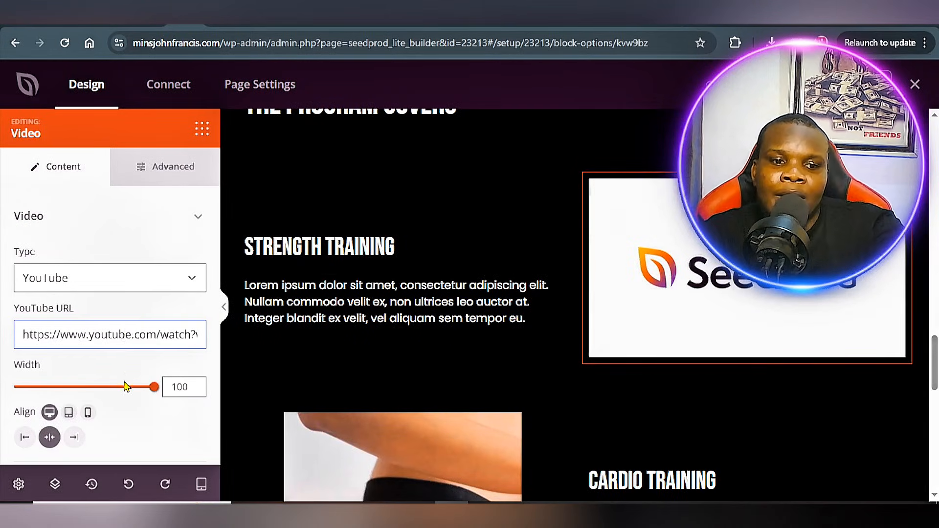
Replace the video block's default YouTube URL with the copied youtu.be link.
{"action": "triple_click", "coordinate": [123, 335]}
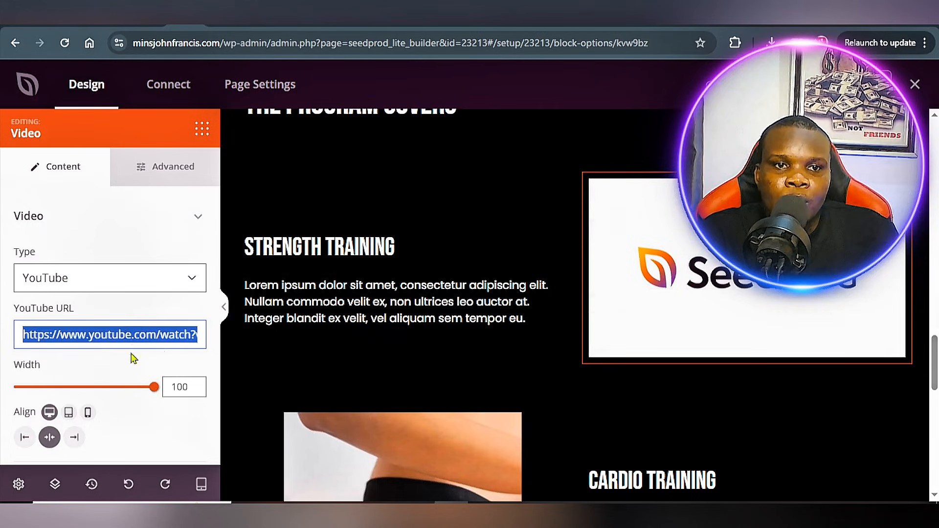
{"action": "right_click", "coordinate": [139, 334]}
{"action": "left_click", "coordinate": [189, 185]}
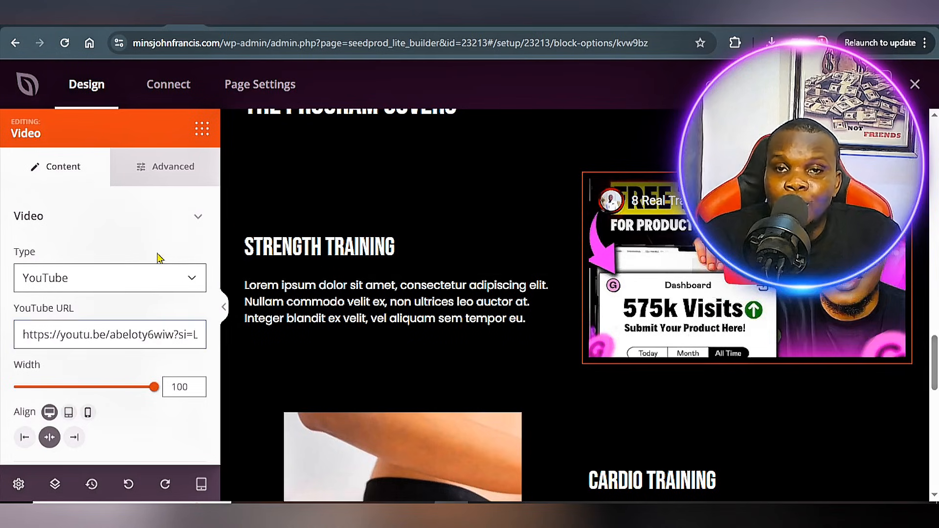
Replace the "Strength Training" headline with "WHO THIS IS FOR / NOT FOR (QUALIFY USERS)" copied from ChatGPT's reply.
{"action": "scroll", "coordinate": [393, 169], "scroll_direction": "down", "scroll_amount": 3}
{"action": "scroll", "coordinate": [473, 180], "scroll_direction": "up", "scroll_amount": 2}
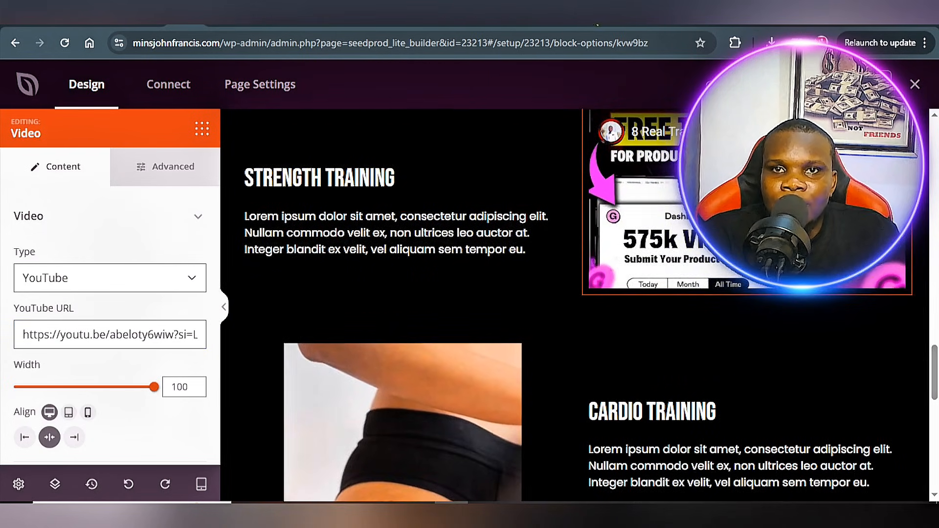
{"action": "left_click", "coordinate": [615, 28]}
{"action": "triple_click", "coordinate": [544, 194]}
{"action": "right_click", "coordinate": [544, 194]}
{"action": "left_click", "coordinate": [575, 207]}
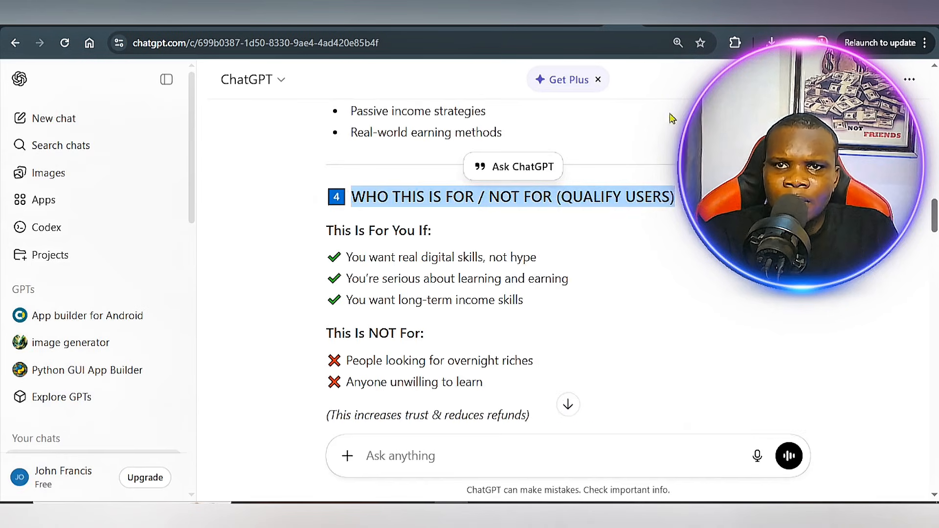
{"action": "left_click", "coordinate": [187, 28]}
{"action": "left_click", "coordinate": [317, 174]}
{"action": "triple_click", "coordinate": [67, 337]}
{"action": "right_click", "coordinate": [67, 337]}
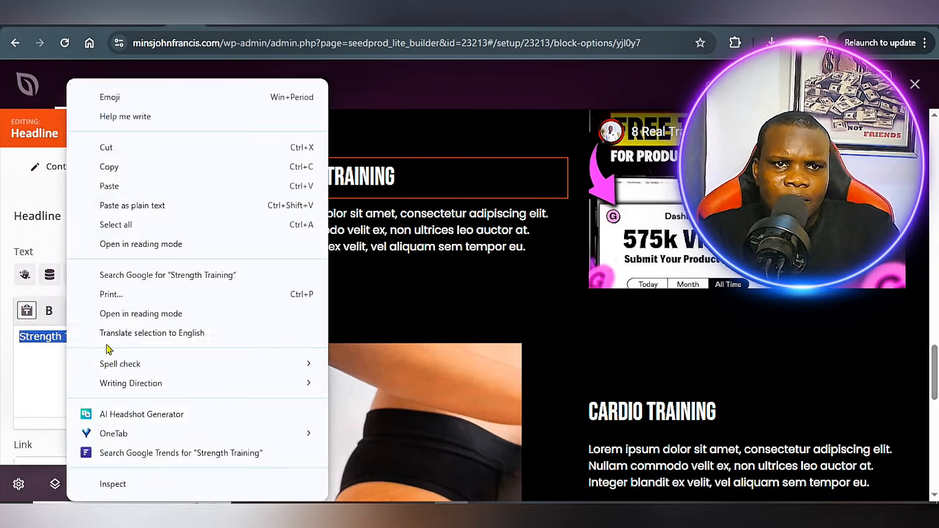
{"action": "left_click", "coordinate": [111, 186]}
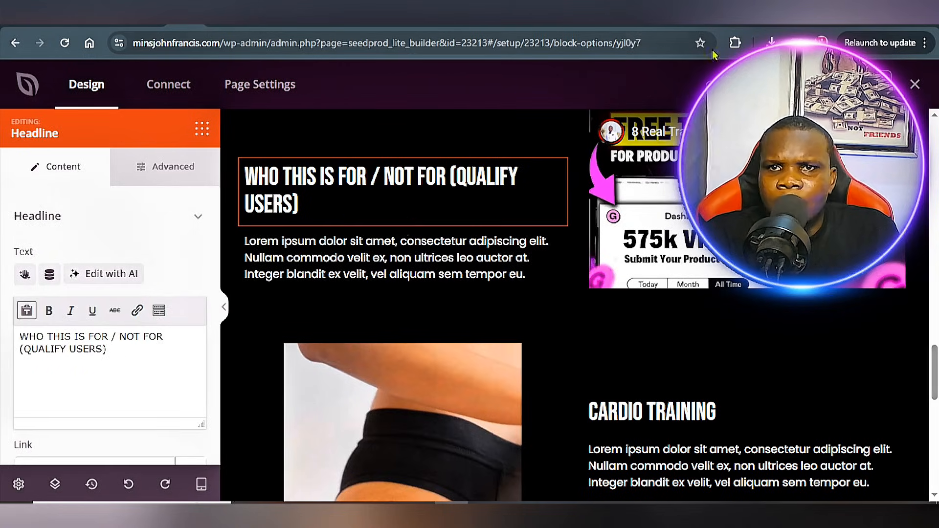
Copy the "This Is For You If:" and "This Is NOT For:" lists from ChatGPT's reply, without the closing italic note.
{"action": "left_click", "coordinate": [619, 29]}
{"action": "left_click", "coordinate": [526, 283]}
{"action": "scroll", "coordinate": [447, 323], "scroll_direction": "down", "scroll_amount": 3}
{"action": "left_click_drag", "start_coordinate": [325, 233], "coordinate": [479, 230]}
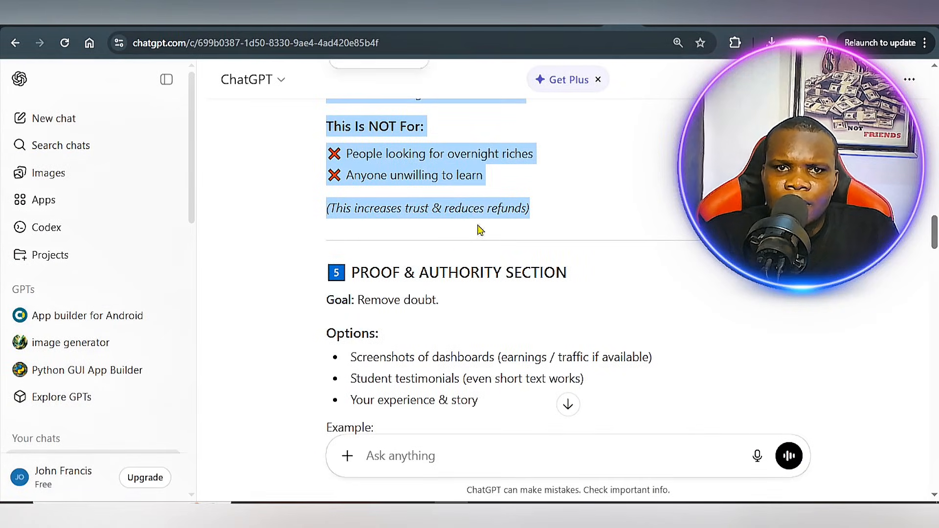
{"action": "left_click", "coordinate": [541, 219]}
{"action": "scroll", "coordinate": [497, 219], "scroll_direction": "up", "scroll_amount": 3}
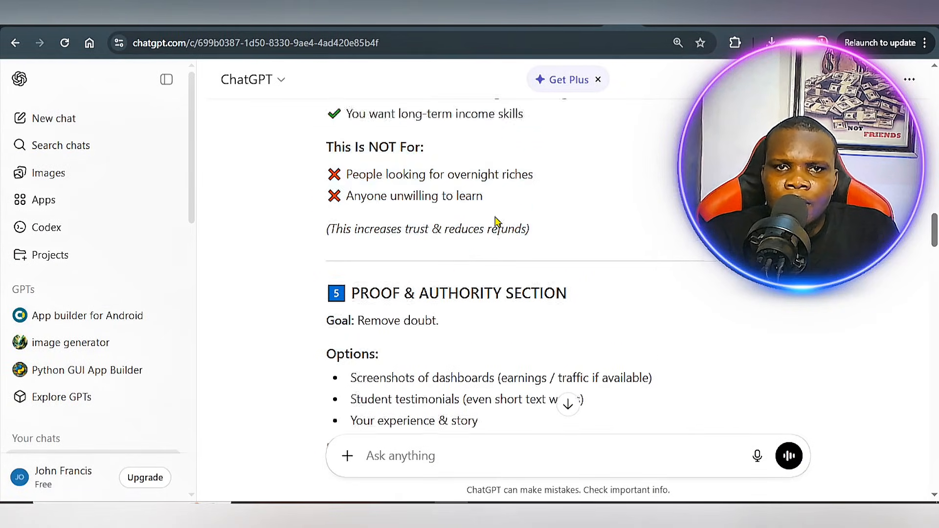
{"action": "left_click_drag", "start_coordinate": [326, 231], "coordinate": [500, 319]}
{"action": "scroll", "coordinate": [416, 322], "scroll_direction": "down", "scroll_amount": 1}
{"action": "right_click", "coordinate": [442, 308]}
{"action": "left_click", "coordinate": [485, 95]}
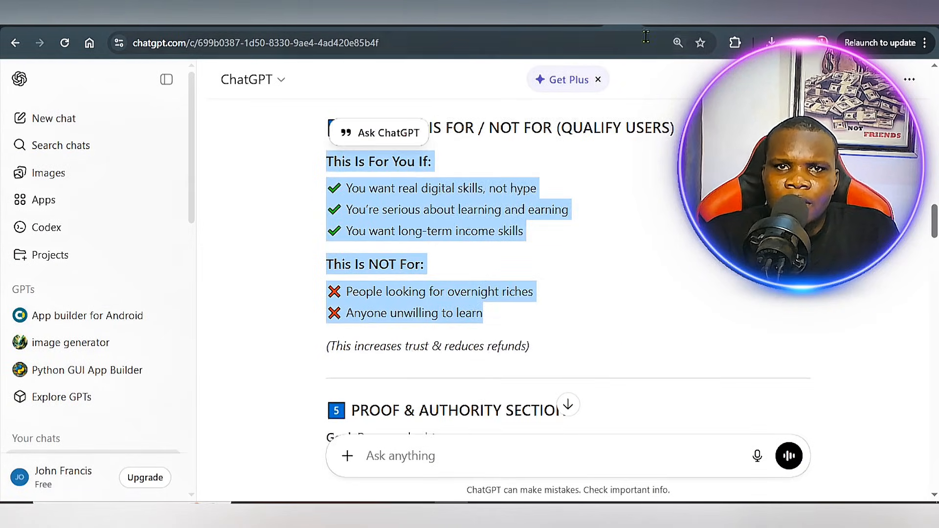
Replace the placeholder paragraph under the "Who This Is For / Not For" headline with the copied lists.
{"action": "left_click", "coordinate": [645, 30]}
{"action": "left_click", "coordinate": [401, 263]}
{"action": "key", "text": "ctrl+a"}
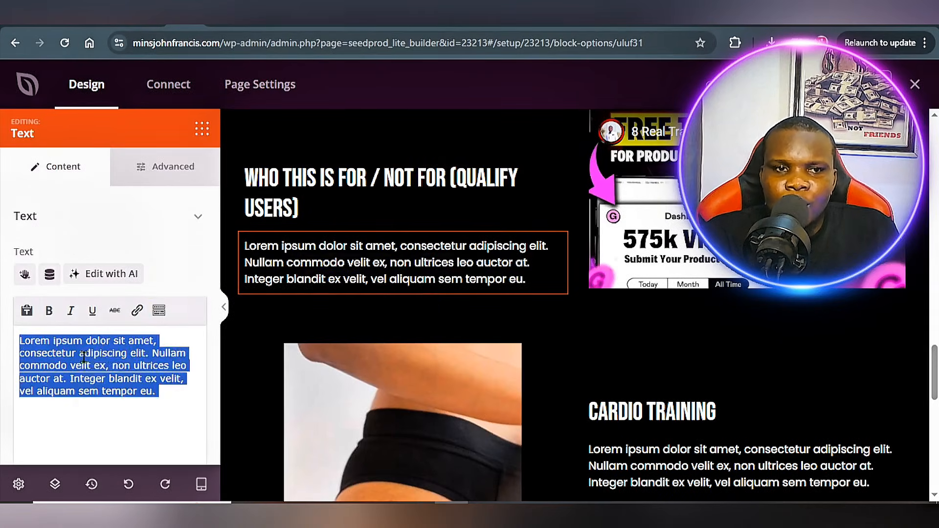
{"action": "key", "text": "ctrl+v"}
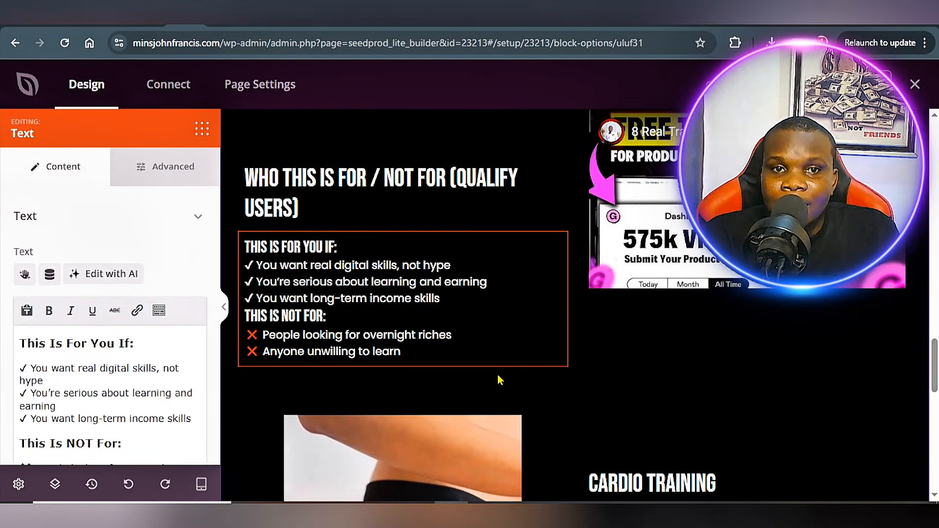
Remove the waist-measuring photo from the image block beside "Cardio Training".
{"action": "scroll", "coordinate": [694, 276], "scroll_direction": "down", "scroll_amount": 2}
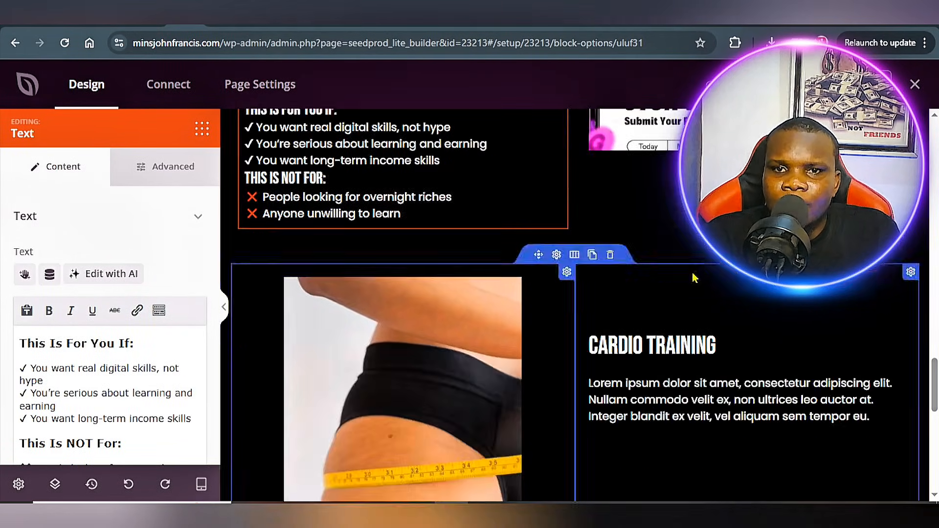
{"action": "scroll", "coordinate": [684, 279], "scroll_direction": "up", "scroll_amount": 6}
{"action": "scroll", "coordinate": [567, 280], "scroll_direction": "down", "scroll_amount": 6}
{"action": "scroll", "coordinate": [567, 280], "scroll_direction": "down", "scroll_amount": 7}
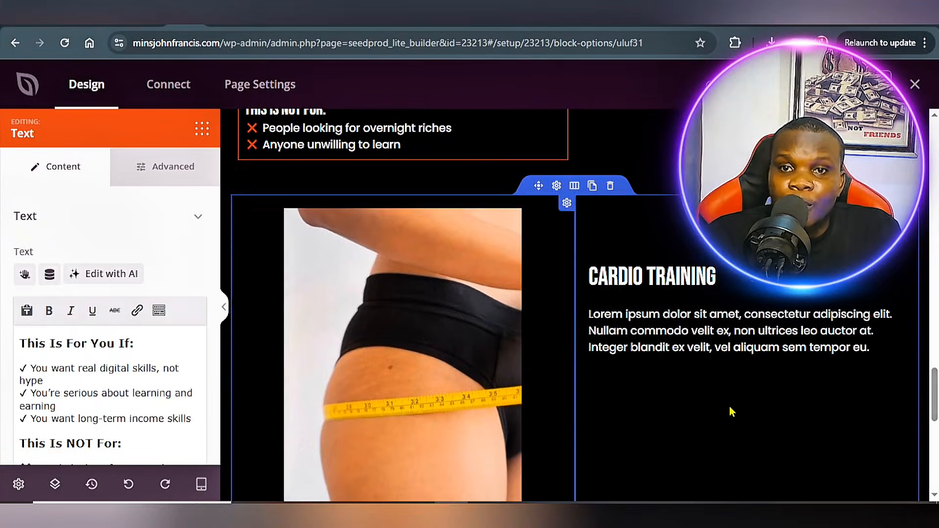
{"action": "scroll", "coordinate": [554, 270], "scroll_direction": "up", "scroll_amount": 3}
{"action": "scroll", "coordinate": [554, 270], "scroll_direction": "up", "scroll_amount": 4}
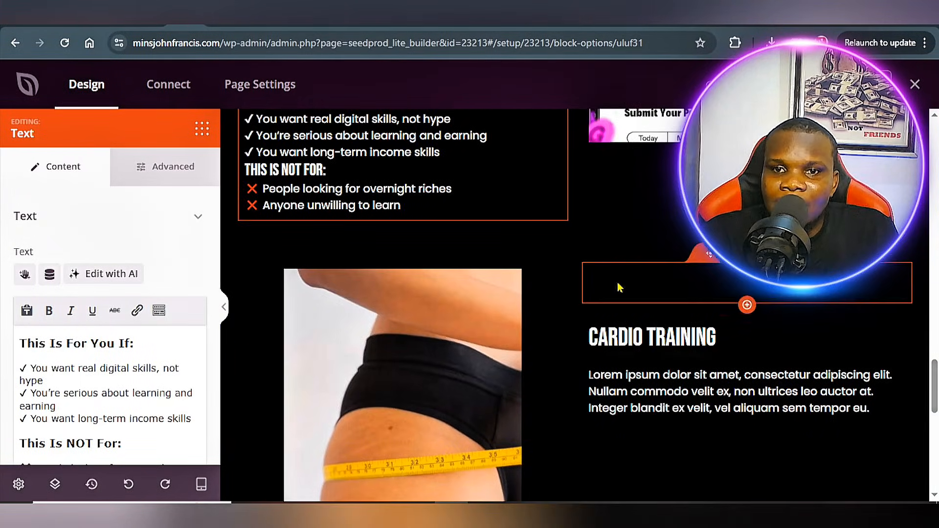
{"action": "left_click", "coordinate": [419, 384]}
{"action": "left_click", "coordinate": [99, 393]}
Upload an own image from the Documents folder and insert it in the image block beside "Cardio Training".
{"action": "left_click", "coordinate": [69, 382]}
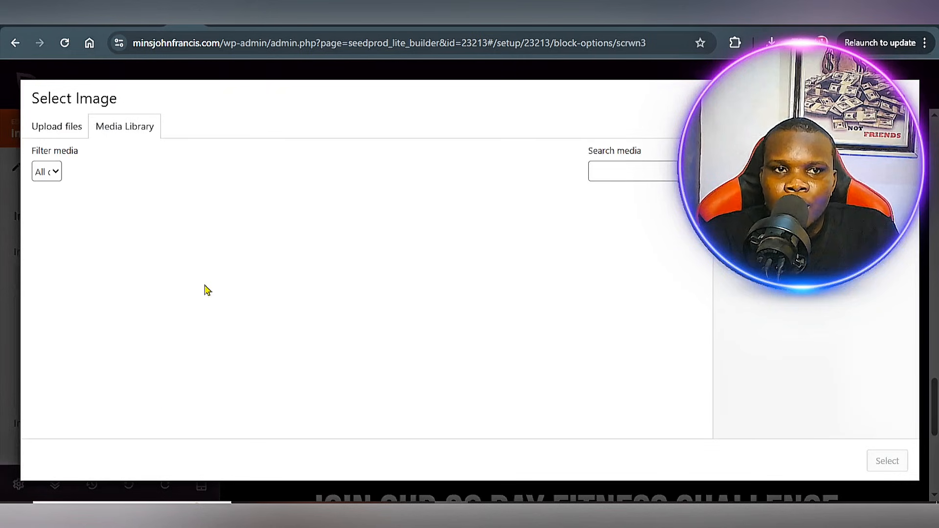
{"action": "left_click", "coordinate": [57, 127]}
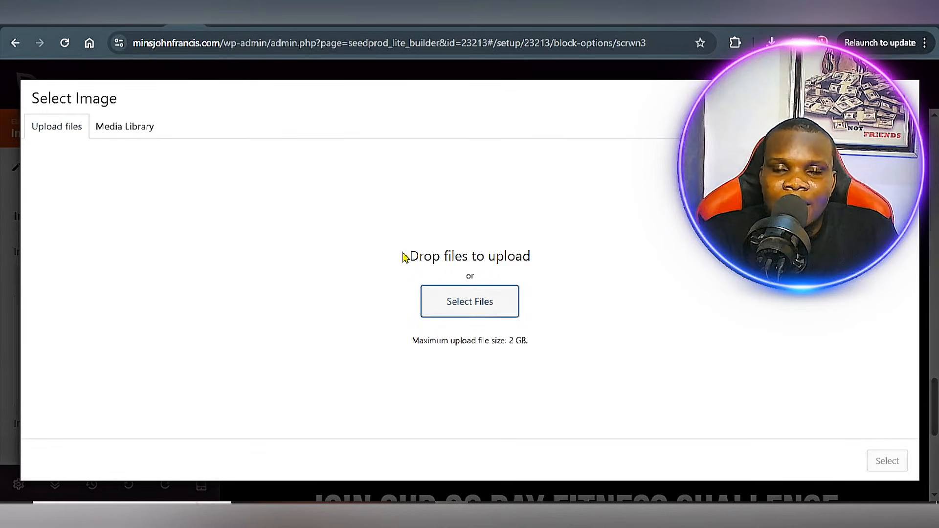
{"action": "left_click", "coordinate": [430, 298]}
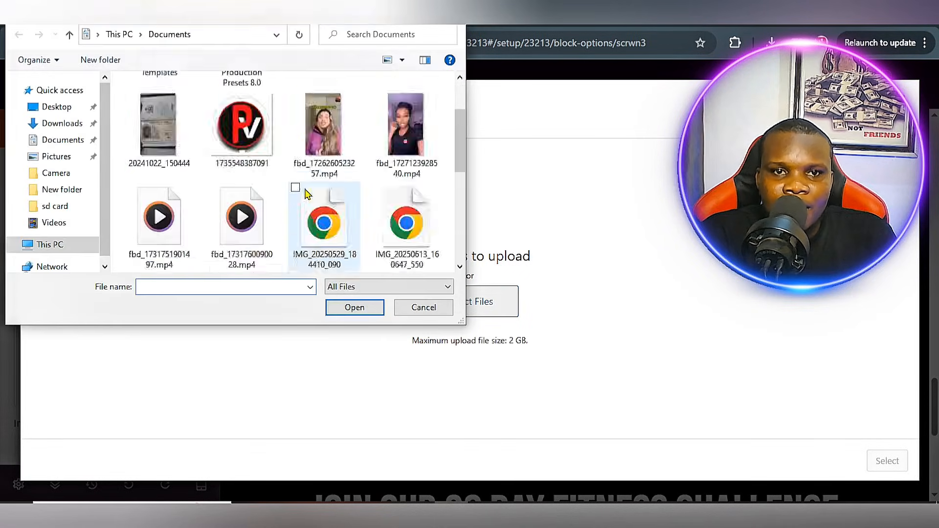
{"action": "scroll", "coordinate": [307, 194], "scroll_direction": "down", "scroll_amount": 2}
{"action": "left_click", "coordinate": [324, 120]}
{"action": "left_click", "coordinate": [344, 307]}
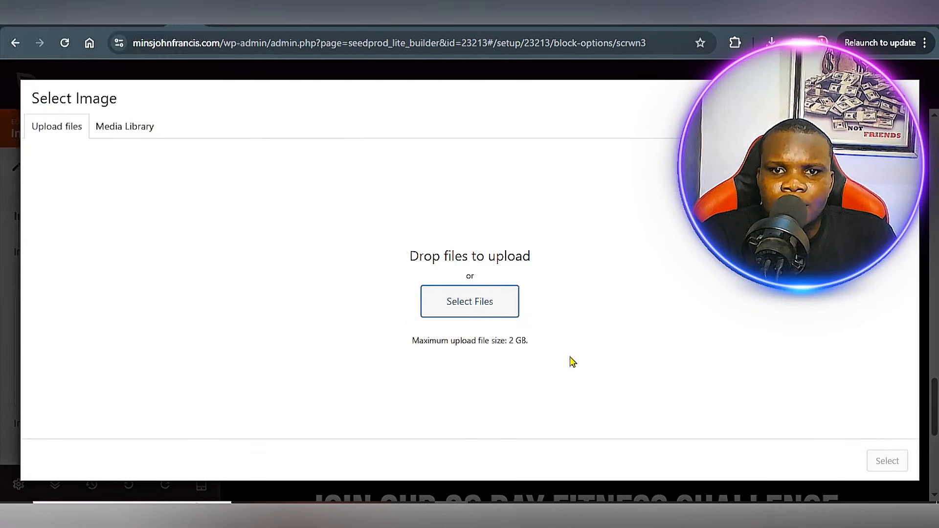
{"action": "left_click", "coordinate": [887, 461]}
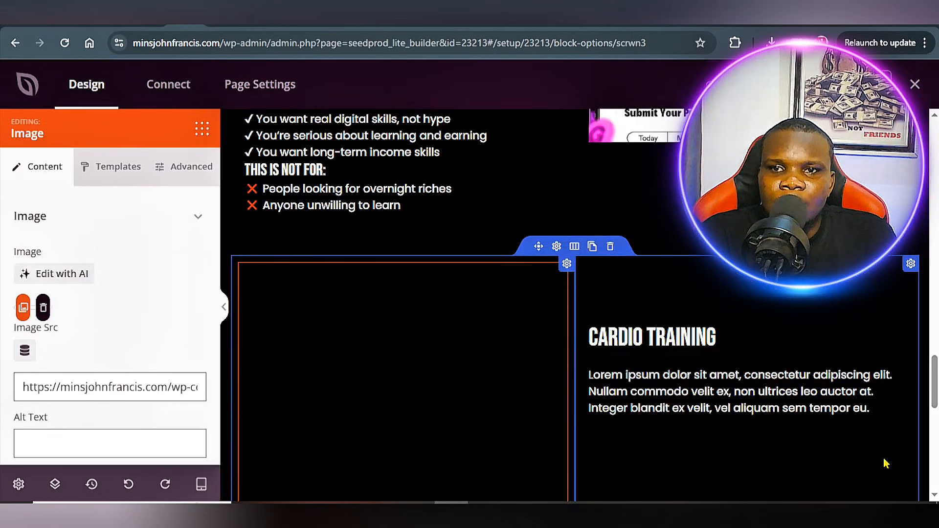
Copy the "PROOF & AUTHORITY SECTION" heading from ChatGPT's reply.
{"action": "left_click", "coordinate": [622, 19]}
{"action": "left_click", "coordinate": [558, 274]}
{"action": "scroll", "coordinate": [524, 279], "scroll_direction": "down", "scroll_amount": 6}
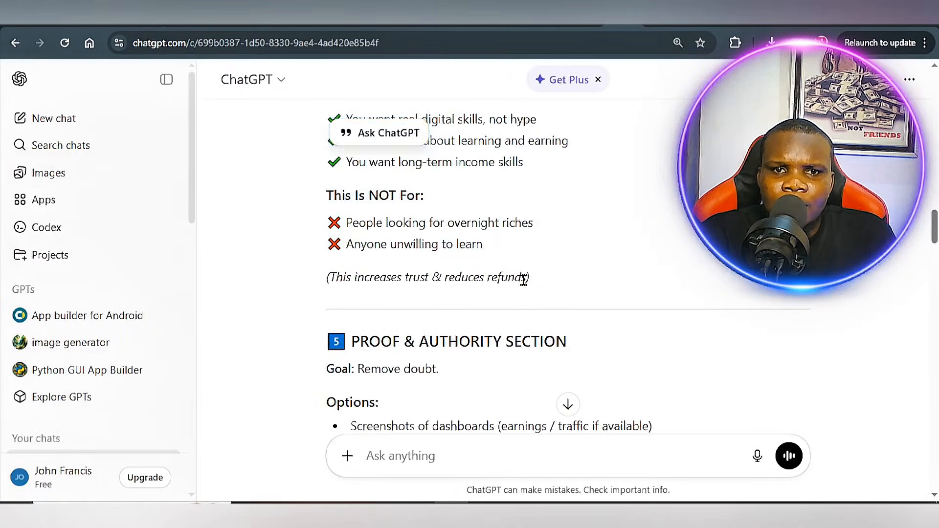
{"action": "scroll", "coordinate": [508, 272], "scroll_direction": "down", "scroll_amount": 2}
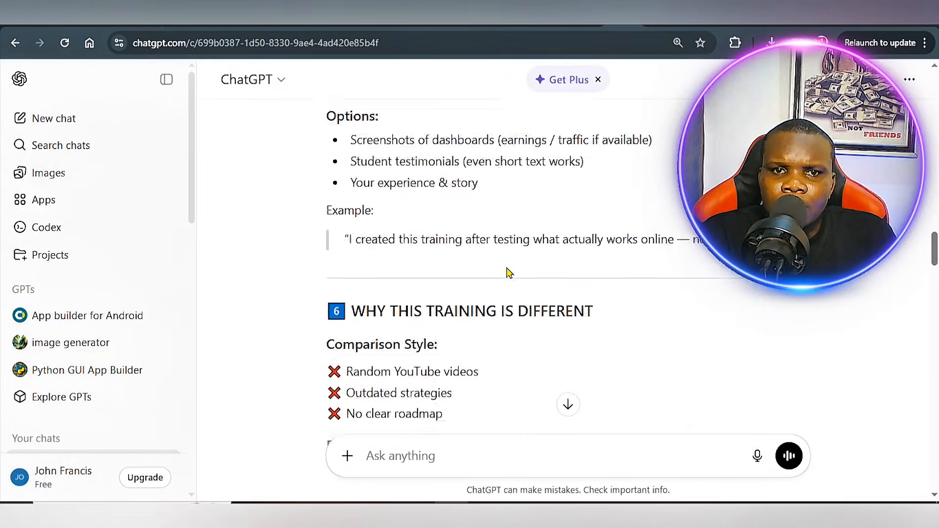
{"action": "scroll", "coordinate": [505, 271], "scroll_direction": "up", "scroll_amount": 2}
{"action": "left_click_drag", "start_coordinate": [349, 129], "coordinate": [461, 136]}
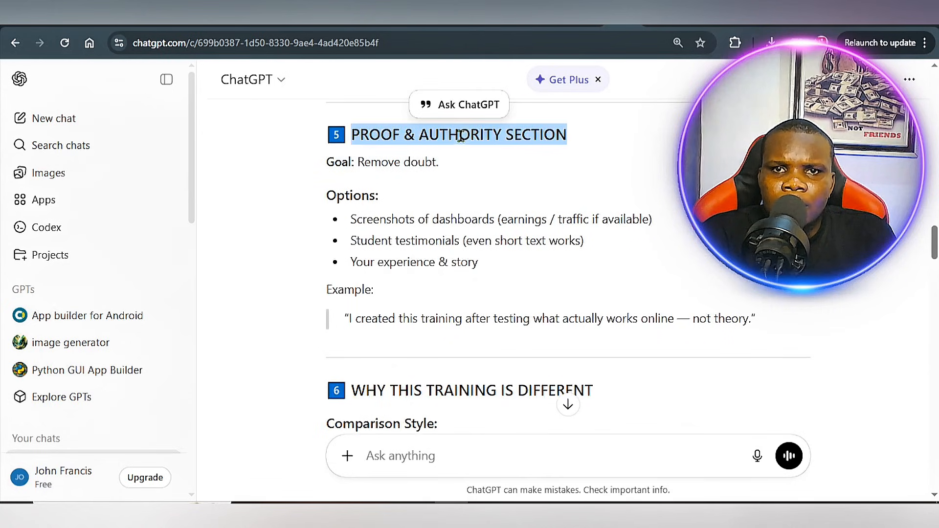
{"action": "right_click", "coordinate": [493, 136]}
{"action": "left_click", "coordinate": [547, 161]}
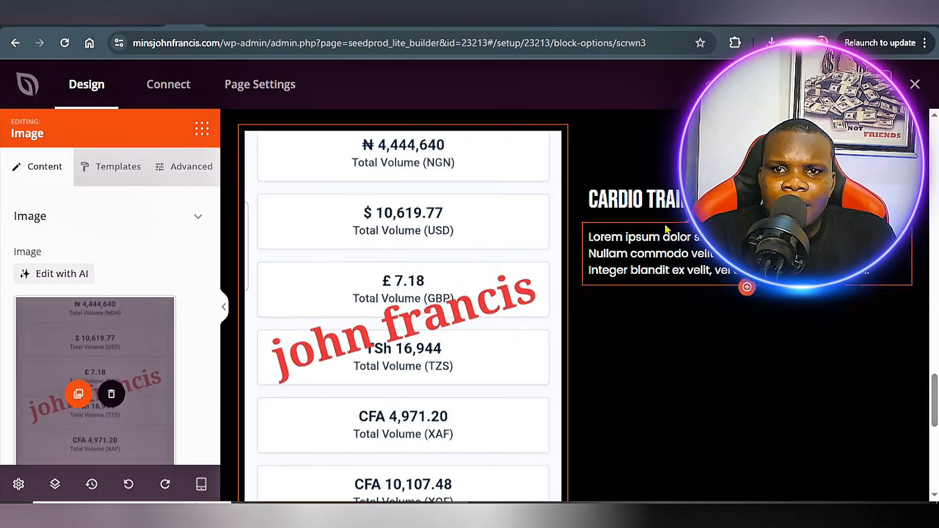
Replace the "Cardio Training" headline text beside the earnings image with the copied heading.
{"action": "left_click", "coordinate": [635, 198]}
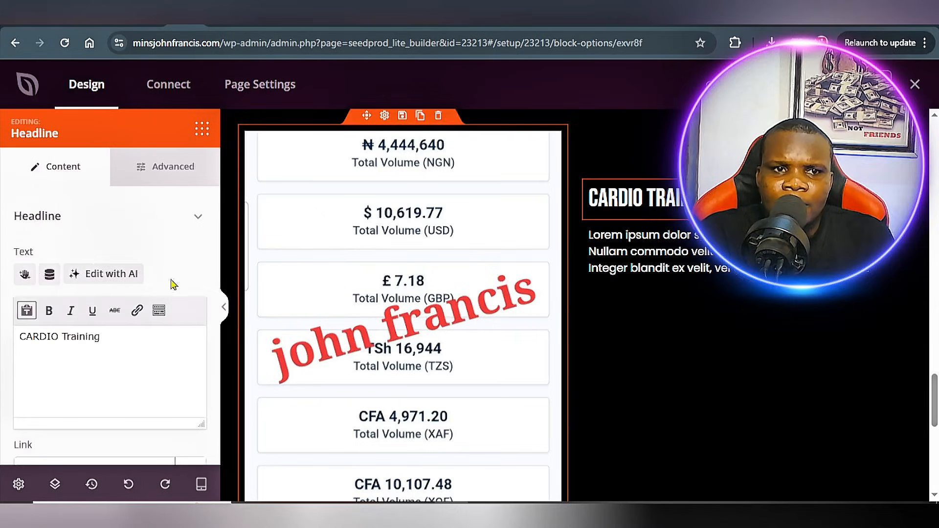
{"action": "triple_click", "coordinate": [72, 339]}
{"action": "key", "text": "ctrl+v"}
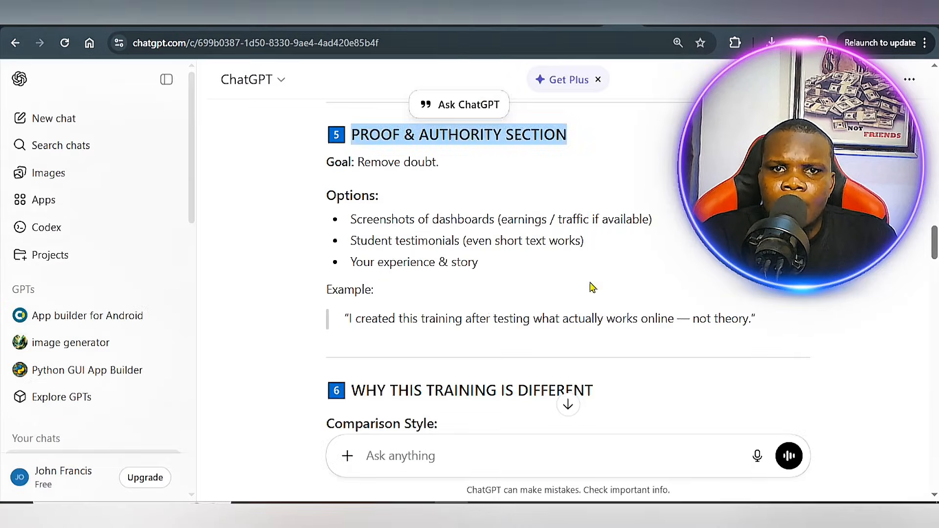
Copy the example quote "I created this training after testing what actually works online — not theory." from ChatGPT's reply.
{"action": "left_click_drag", "start_coordinate": [345, 318], "coordinate": [769, 321]}
{"action": "right_click", "coordinate": [702, 314]}
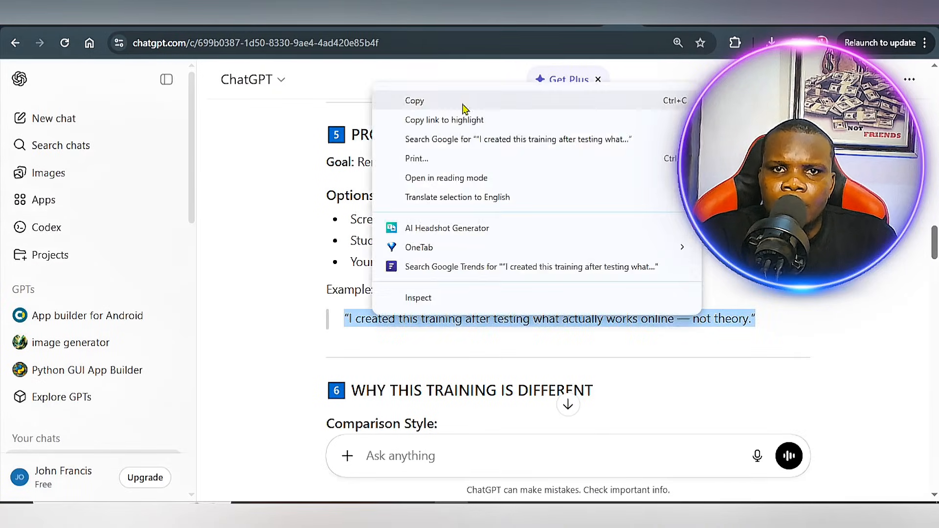
{"action": "left_click", "coordinate": [462, 103]}
{"action": "left_click", "coordinate": [521, 296]}
{"action": "scroll", "coordinate": [522, 339], "scroll_direction": "down", "scroll_amount": 3}
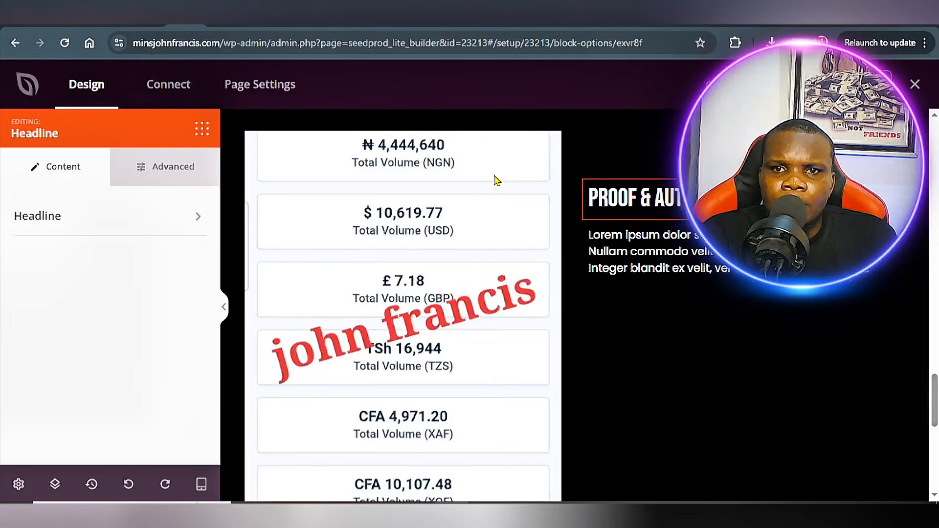
Replace the placeholder paragraph under the Proof & Authority headline with the copied quote.
{"action": "left_click", "coordinate": [636, 247]}
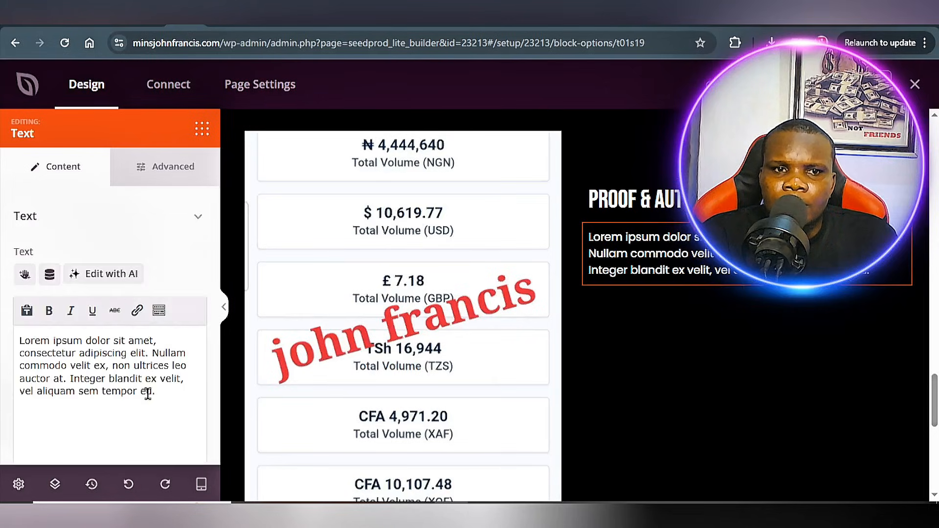
{"action": "triple_click", "coordinate": [146, 389]}
{"action": "right_click", "coordinate": [79, 371]}
{"action": "left_click", "coordinate": [148, 187]}
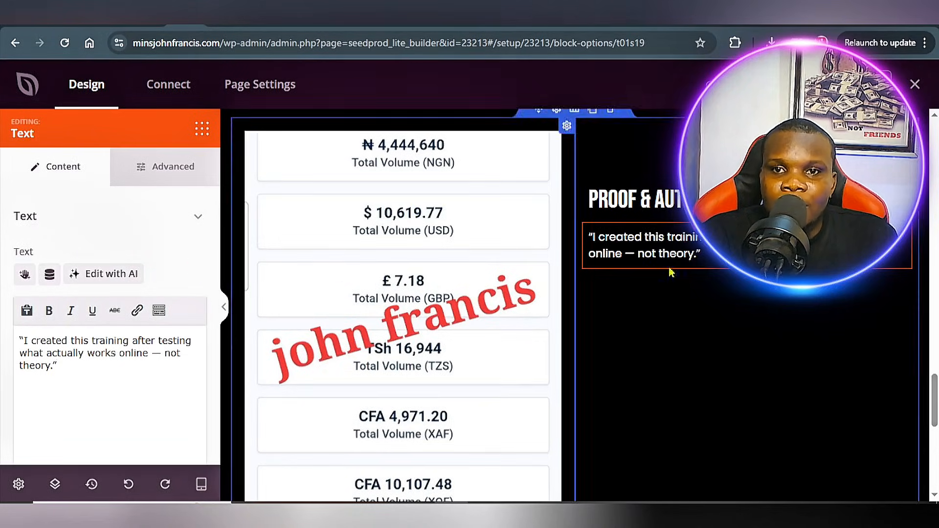
Change the "Join Our 30 Day Fitness Challenge" headline to "Join Our 30 Digital Skills Challenge".
{"action": "scroll", "coordinate": [506, 280], "scroll_direction": "down", "scroll_amount": 6}
{"action": "left_click", "coordinate": [506, 281]}
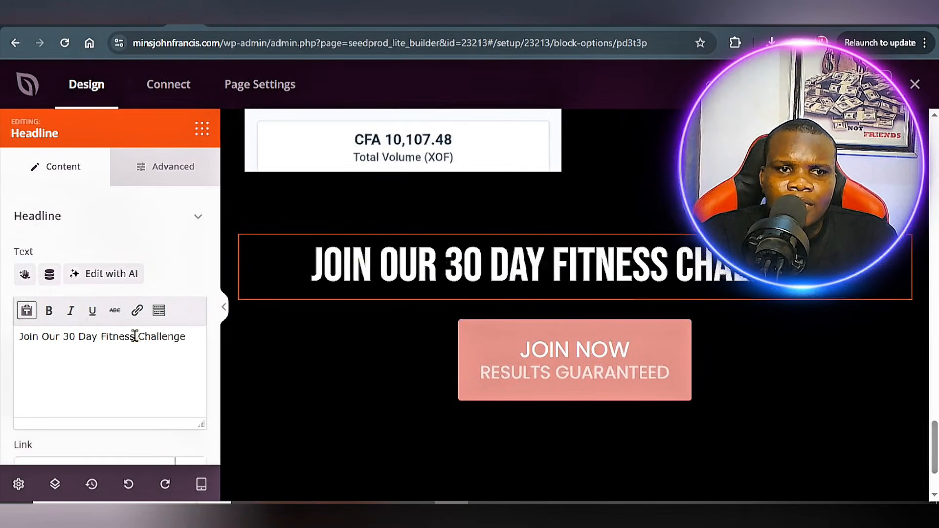
{"action": "left_click_drag", "start_coordinate": [135, 336], "coordinate": [78, 337]}
{"action": "type", "text": "Digital"}
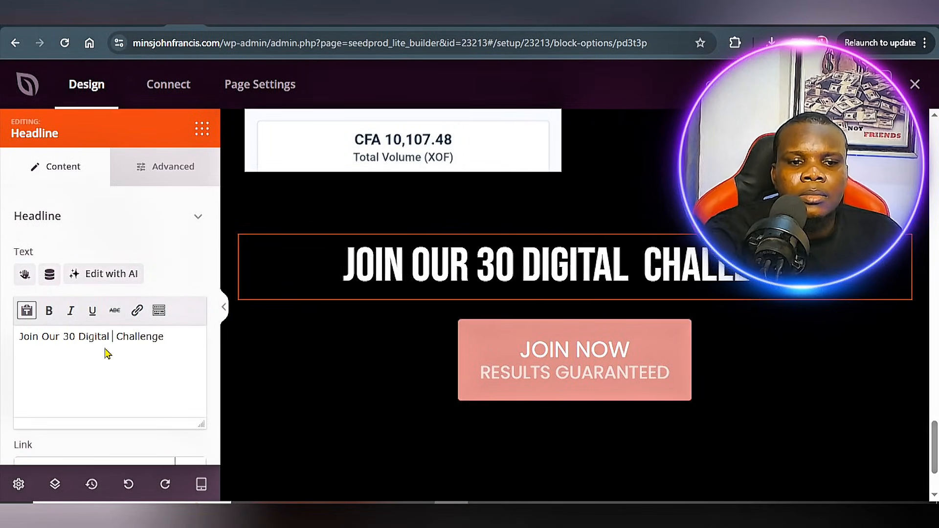
{"action": "type", "text": " Skills"}
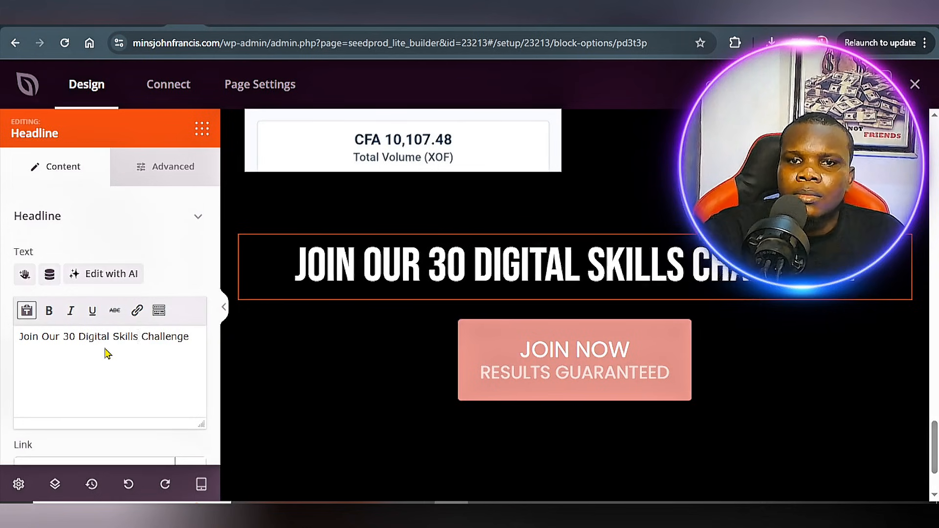
Copy the "👉 Get Instant Access Now" label from the button beside the Blogging Challenge image.
{"action": "left_click", "coordinate": [576, 371]}
{"action": "scroll", "coordinate": [734, 313], "scroll_direction": "up", "scroll_amount": 15}
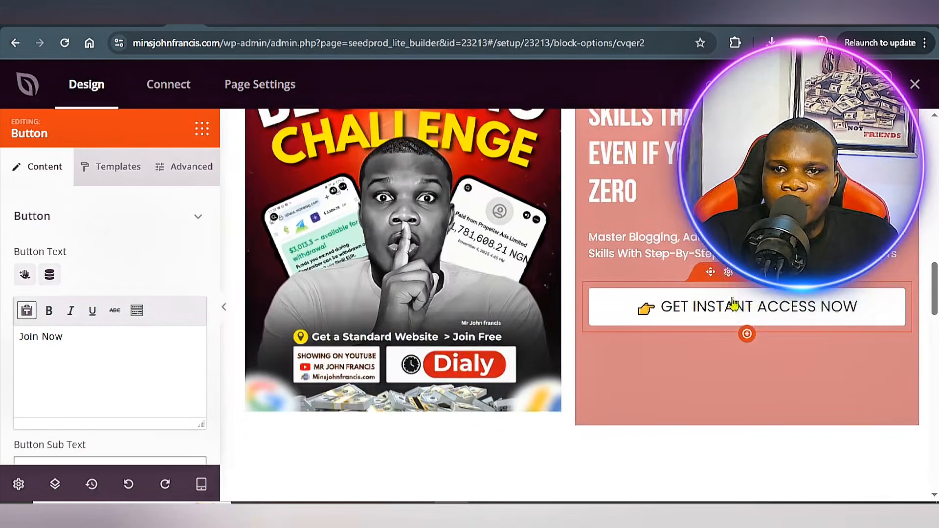
{"action": "left_click", "coordinate": [733, 304]}
{"action": "left_click_drag", "start_coordinate": [164, 341], "coordinate": [20, 338]}
{"action": "right_click", "coordinate": [57, 337]}
{"action": "left_click", "coordinate": [102, 168]}
{"action": "left_click", "coordinate": [128, 336]}
{"action": "scroll", "coordinate": [771, 332], "scroll_direction": "down", "scroll_amount": 15}
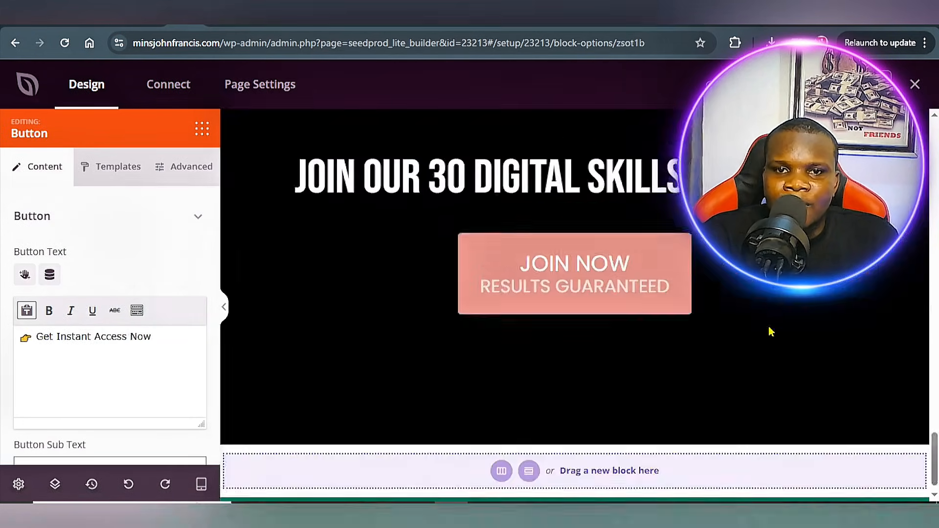
Replace the final "Join Now" button's text with "👉 Get Instant Access Now" and clear its "Results Guaranteed" sub text.
{"action": "left_click", "coordinate": [574, 274]}
{"action": "left_click_drag", "start_coordinate": [134, 336], "coordinate": [20, 337]}
{"action": "key", "text": "BackSpace"}
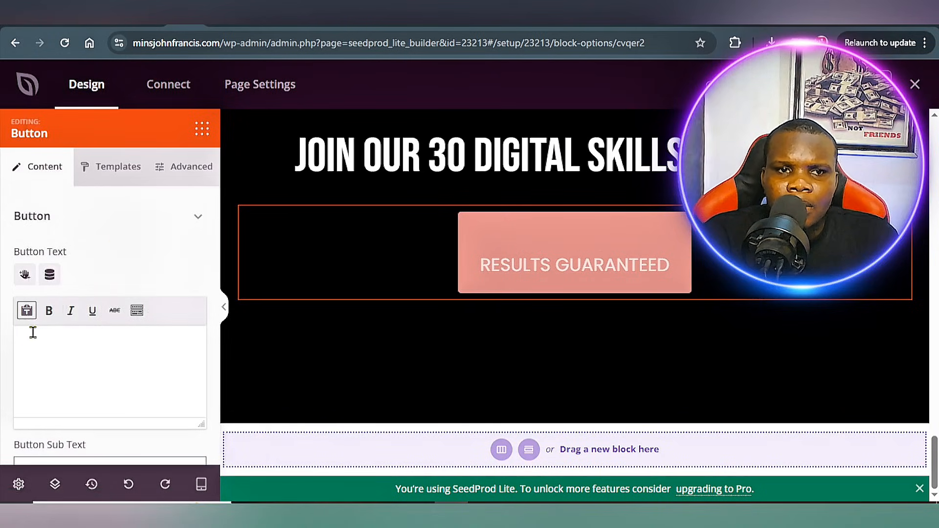
{"action": "key", "text": "ctrl+v"}
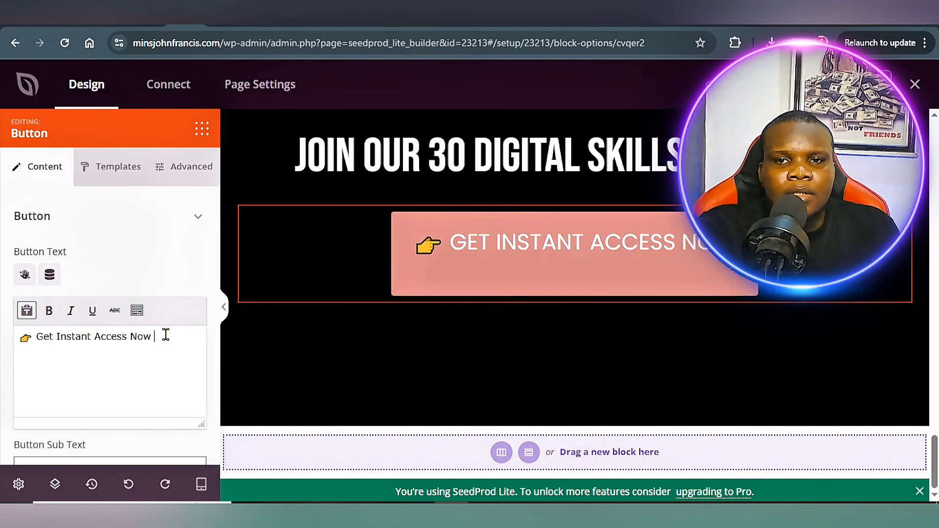
Link the final "Get Instant Access Now" button to the website's root URL copied from the browser address.
{"action": "left_click_drag", "start_coordinate": [219, 44], "coordinate": [131, 44]}
{"action": "right_click", "coordinate": [197, 44]}
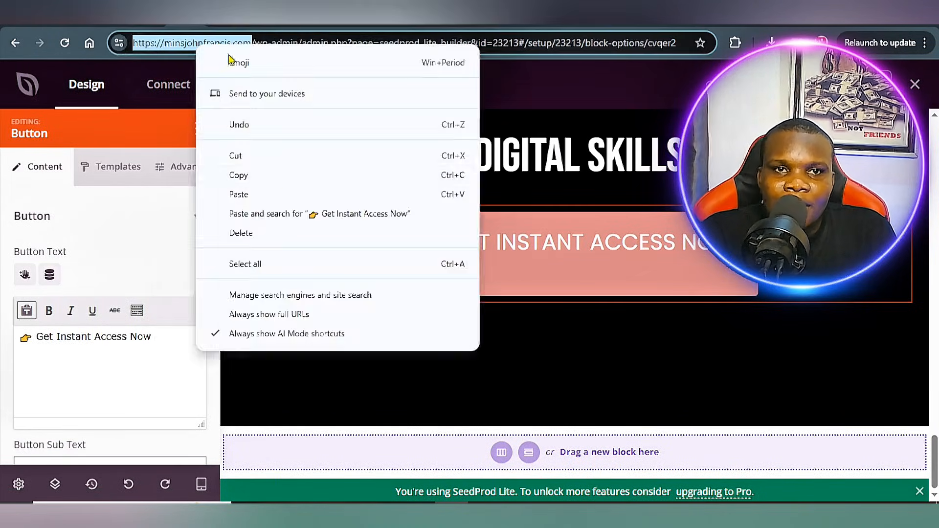
{"action": "left_click", "coordinate": [238, 175]}
{"action": "left_click", "coordinate": [142, 257]}
{"action": "scroll", "coordinate": [117, 361], "scroll_direction": "down", "scroll_amount": 3}
{"action": "right_click", "coordinate": [93, 322]}
{"action": "left_click", "coordinate": [98, 308]}
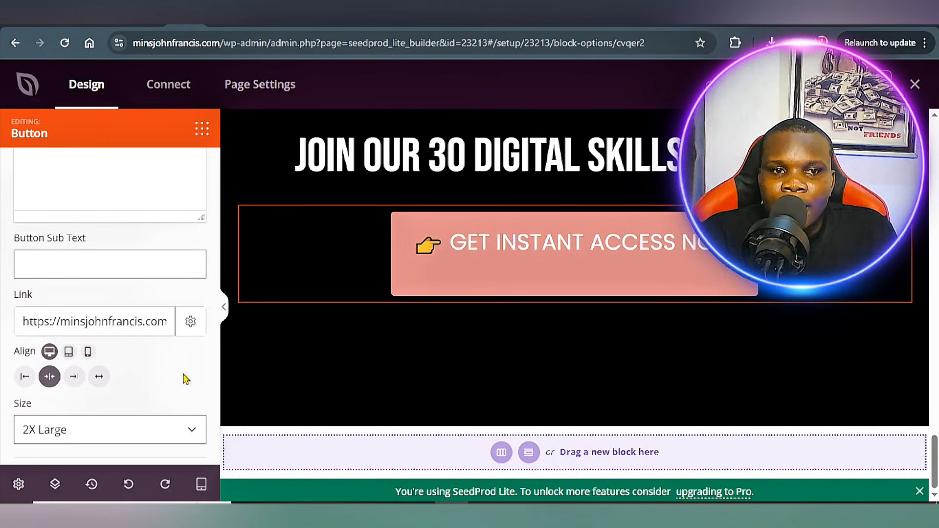
Open a preview of the landing page and look through its banner, headline and call-to-action sections.
{"action": "scroll", "coordinate": [670, 343], "scroll_direction": "up", "scroll_amount": 10}
{"action": "scroll", "coordinate": [668, 314], "scroll_direction": "up", "scroll_amount": 10}
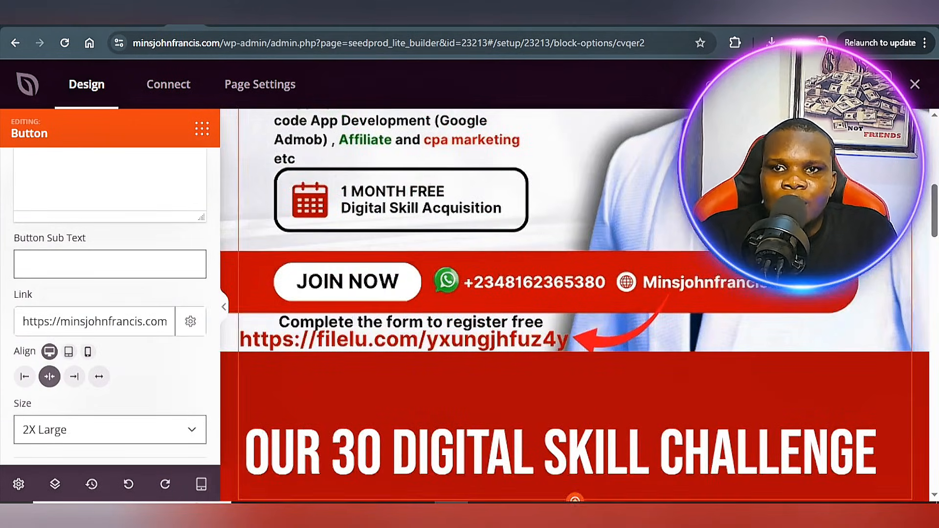
{"action": "left_click", "coordinate": [832, 84]}
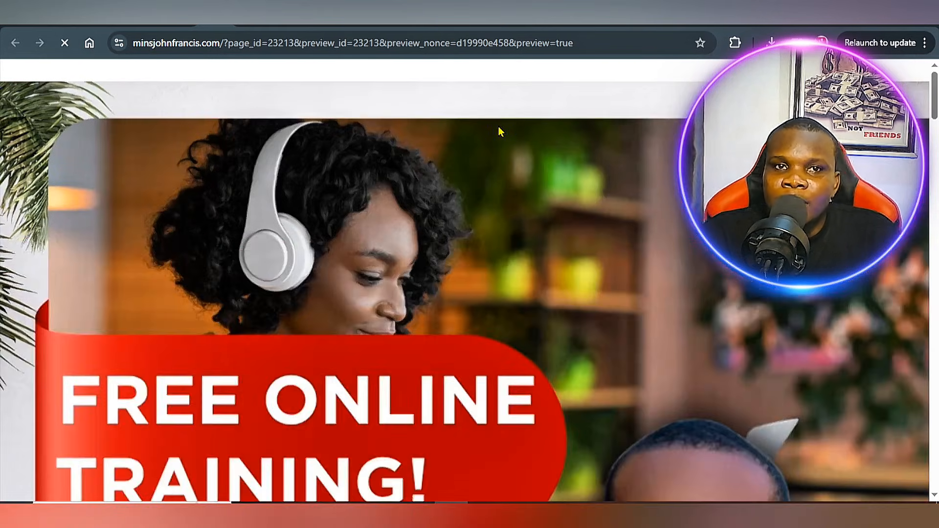
{"action": "scroll", "coordinate": [455, 363], "scroll_direction": "down", "scroll_amount": 5}
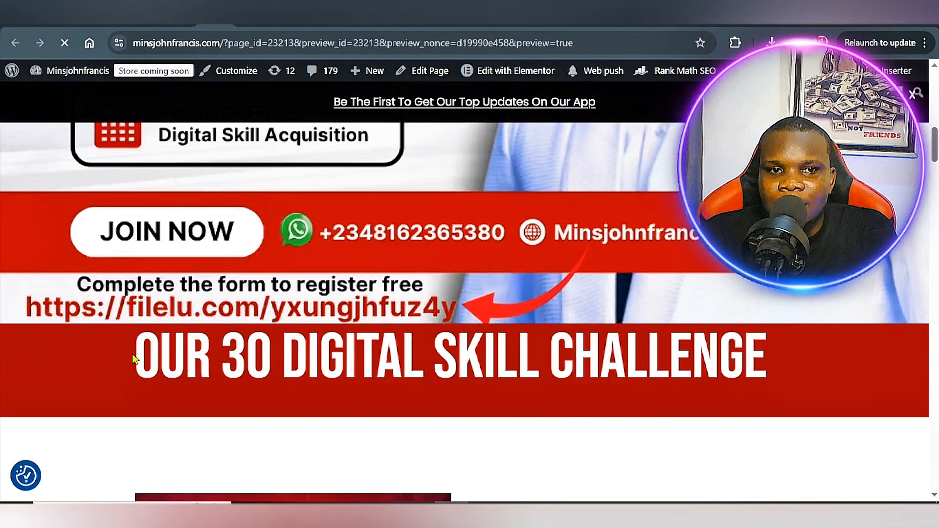
{"action": "scroll", "coordinate": [731, 413], "scroll_direction": "down", "scroll_amount": 10}
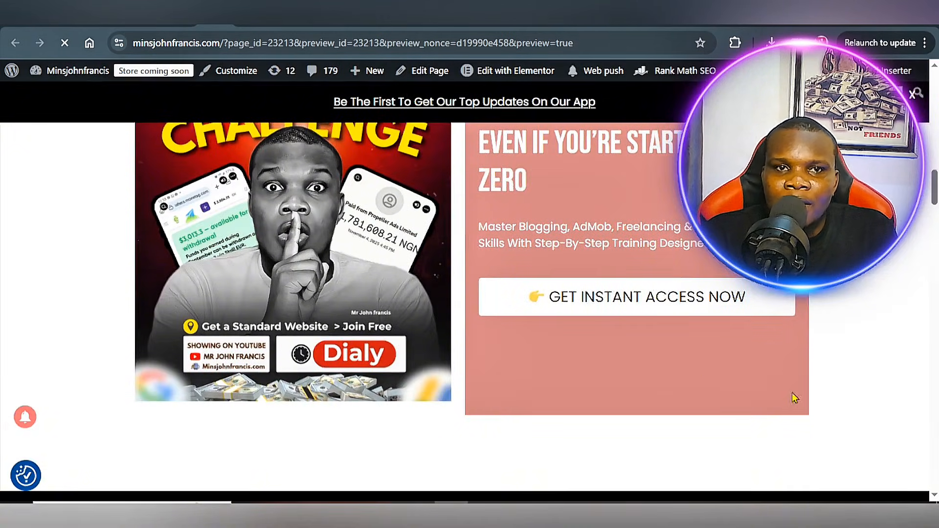
{"action": "scroll", "coordinate": [809, 387], "scroll_direction": "down", "scroll_amount": 2}
{"action": "scroll", "coordinate": [811, 385], "scroll_direction": "up", "scroll_amount": 6}
Set the "digital skill" page's status to Publish in its general page settings.
{"action": "left_click", "coordinate": [173, 25]}
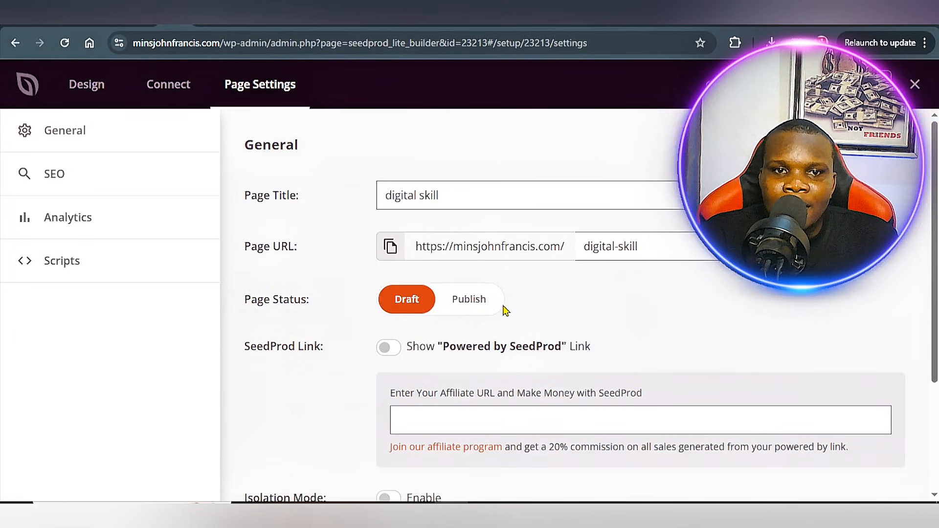
{"action": "left_click", "coordinate": [465, 300]}
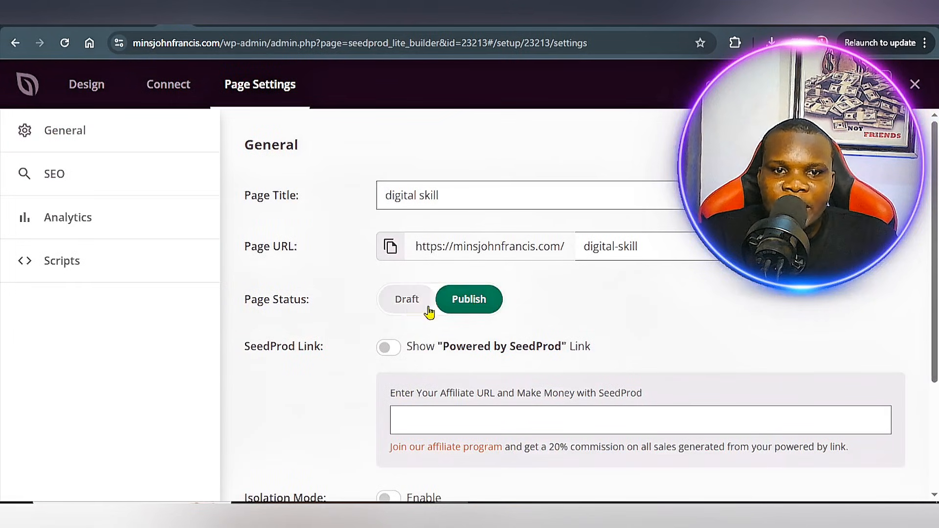
Review the "Powered by SeedProd" link, affiliate commission and Isolation Mode settings of the page.
{"action": "scroll", "coordinate": [613, 327], "scroll_direction": "down", "scroll_amount": 2}
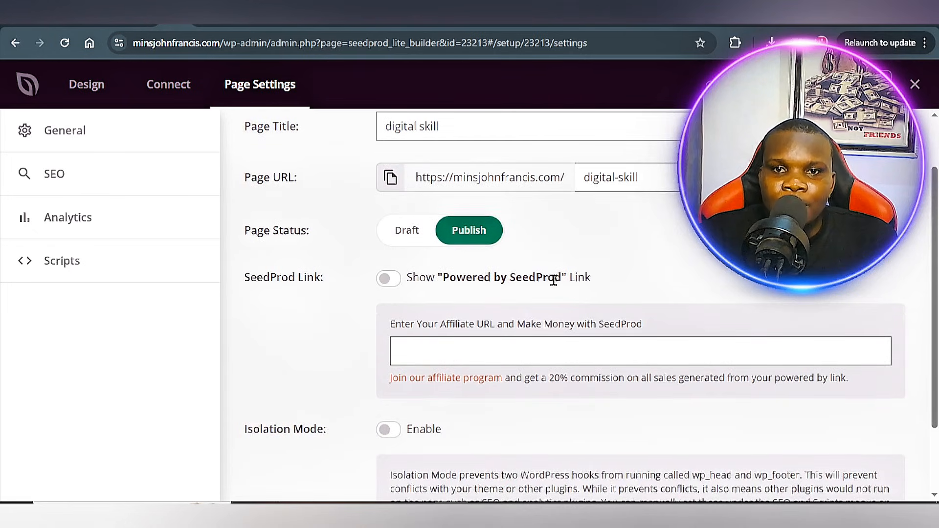
{"action": "left_click_drag", "start_coordinate": [565, 280], "coordinate": [475, 279]}
{"action": "left_click", "coordinate": [487, 300]}
{"action": "scroll", "coordinate": [487, 299], "scroll_direction": "down", "scroll_amount": 2}
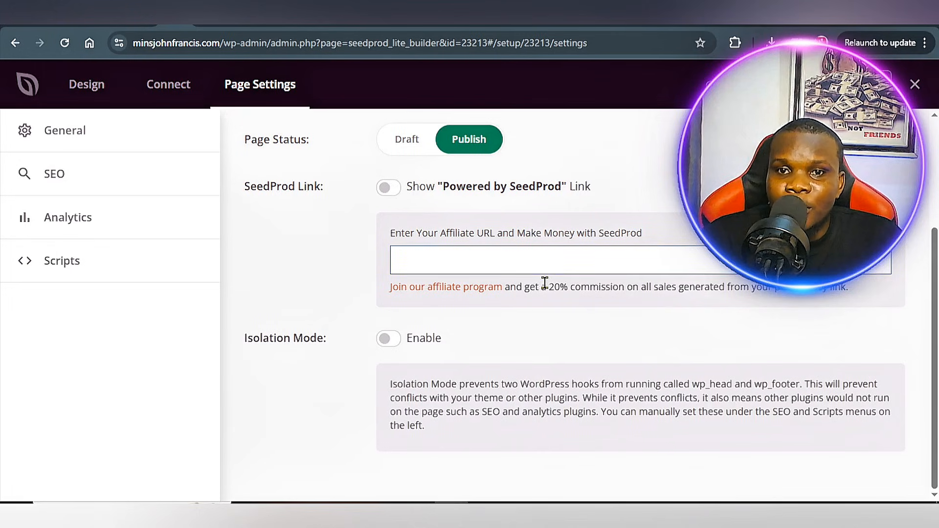
{"action": "left_click_drag", "start_coordinate": [544, 283], "coordinate": [655, 285]}
{"action": "left_click", "coordinate": [733, 299]}
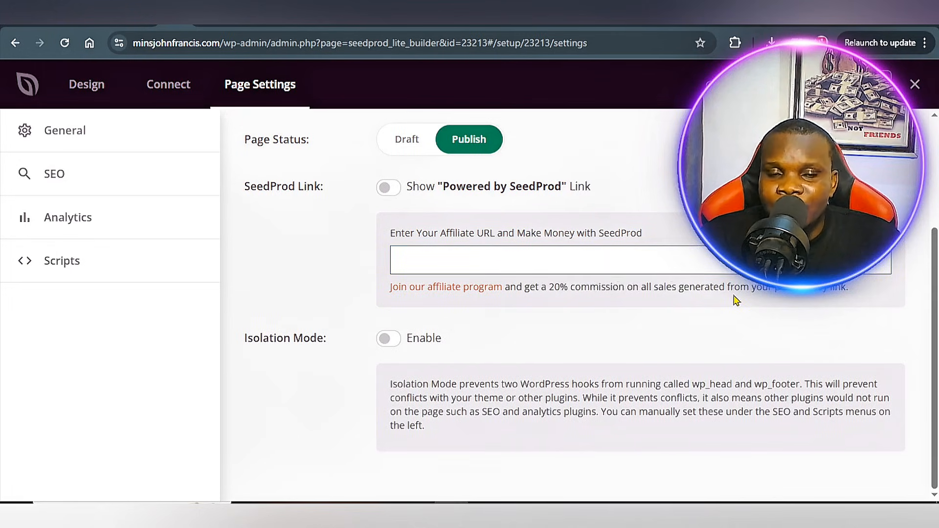
{"action": "scroll", "coordinate": [511, 147], "scroll_direction": "up", "scroll_amount": 3}
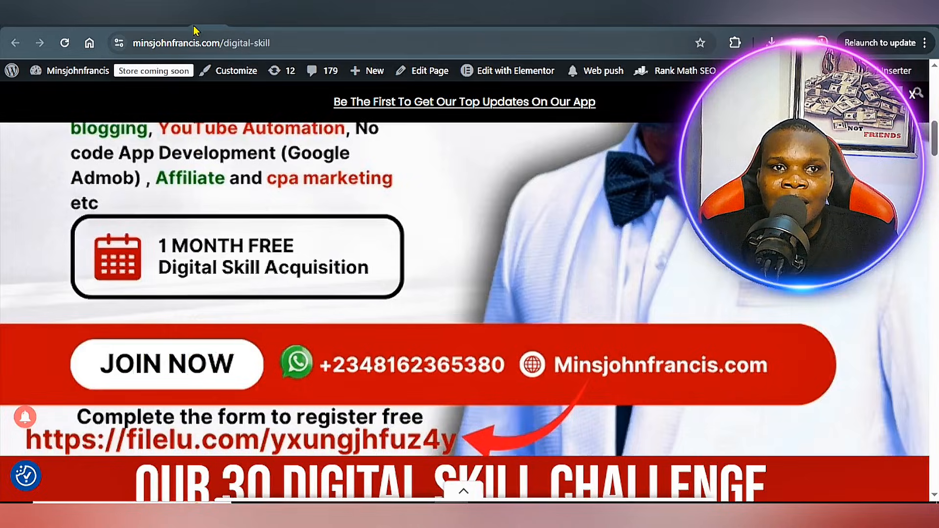
Review the page's script and general settings and view the published digital-skill page.
{"action": "left_click", "coordinate": [184, 26]}
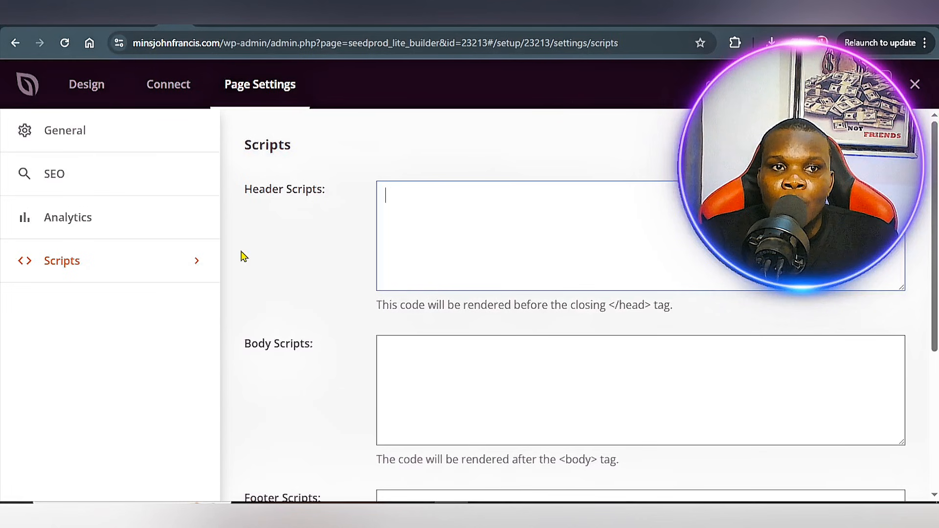
{"action": "left_click", "coordinate": [200, 137]}
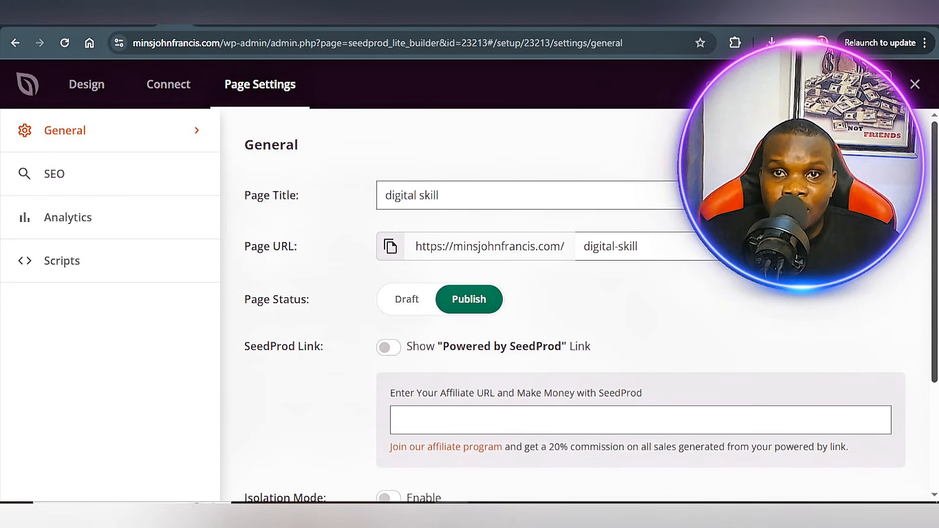
{"action": "left_click", "coordinate": [198, 32]}
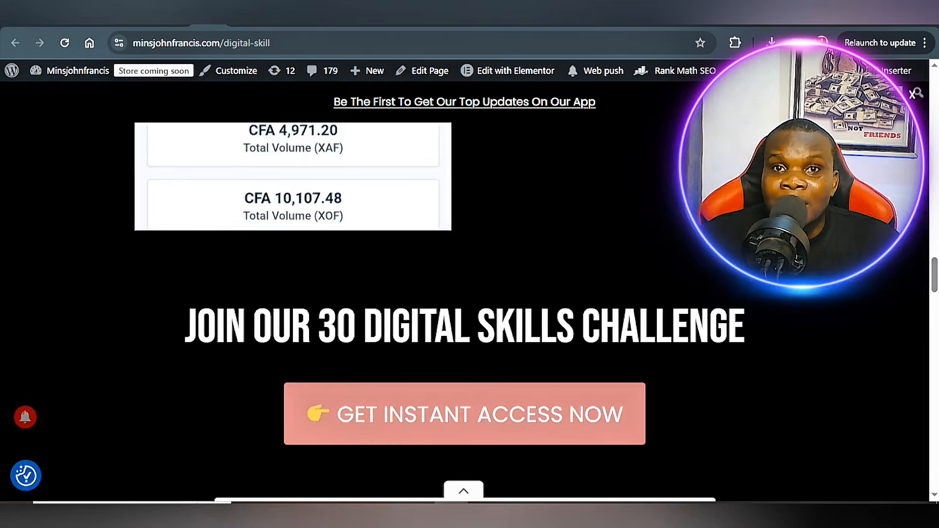